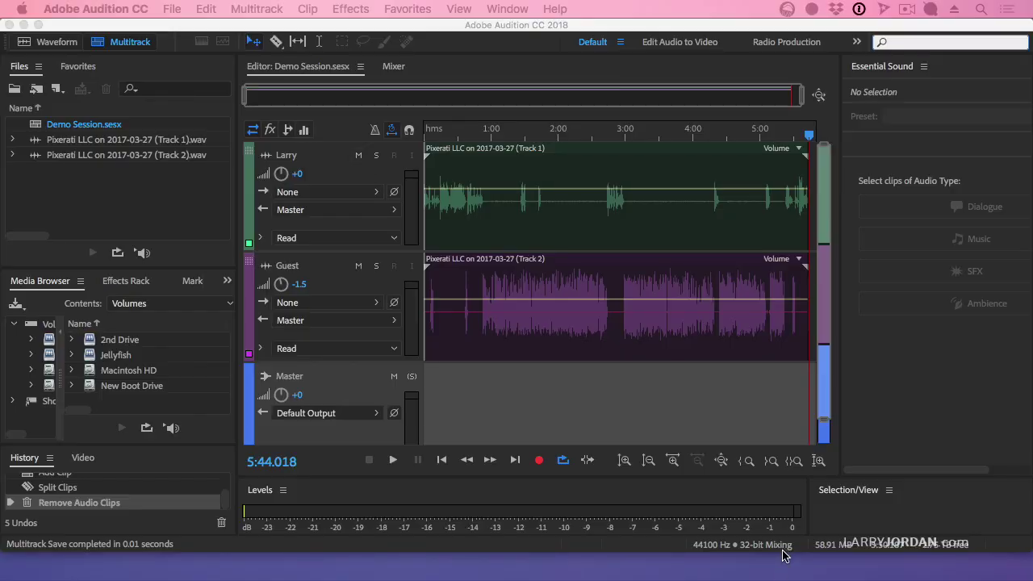
Drag the Audition window's bottom edge down so the window fills the screen.
drag(783, 556, 784, 574)
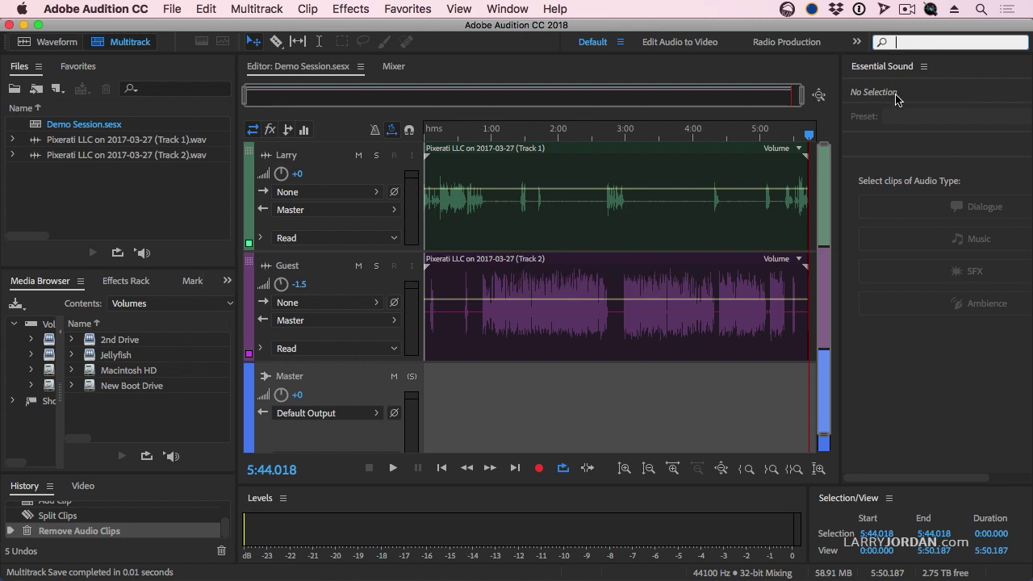
Close the Essential Sound panel, then toggle the editor full-screen with ~ and back.
click(924, 67)
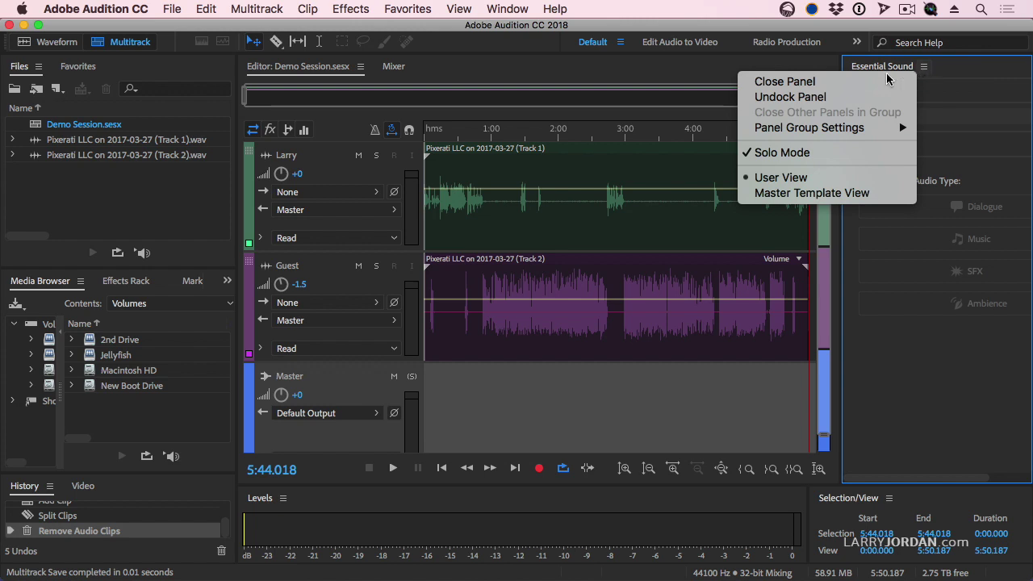
click(830, 87)
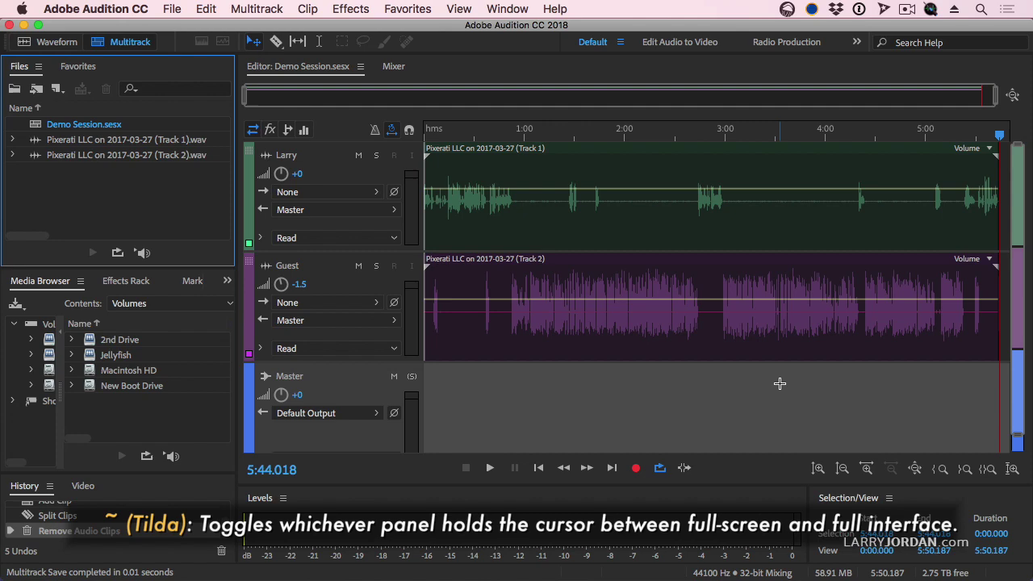
key(asciitilde)
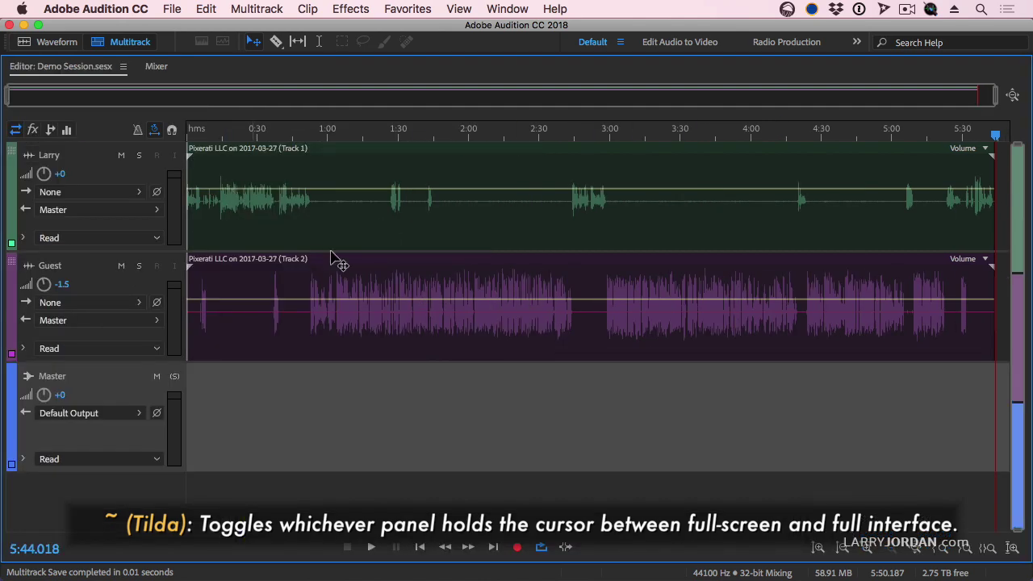
key(asciitilde)
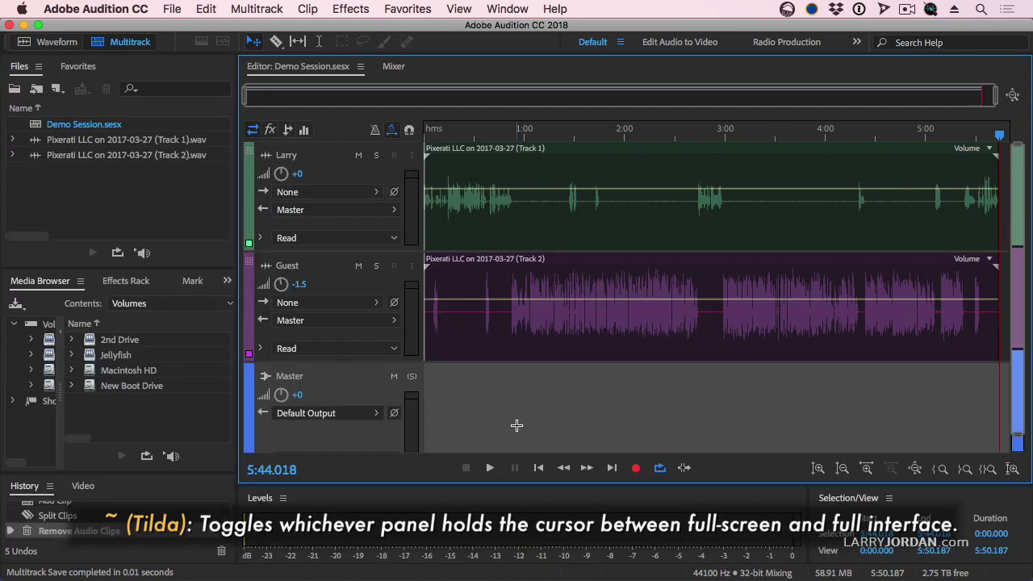
key(asciitilde)
key(asciitilde)
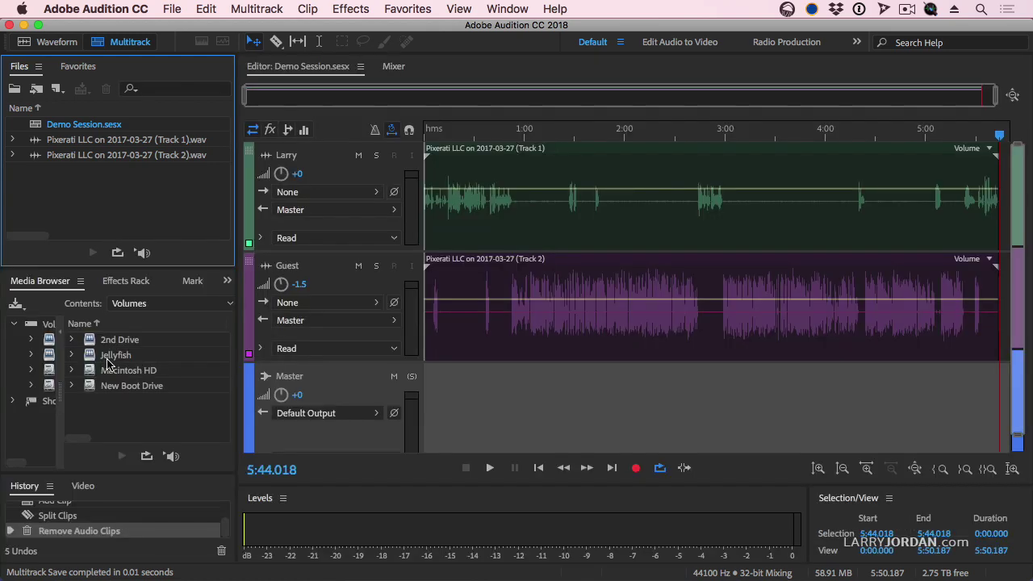
Maximize the Media Browser, view the Master Effects Rack, return to Media Browser, then show the Window menu.
key(grave)
key(grave)
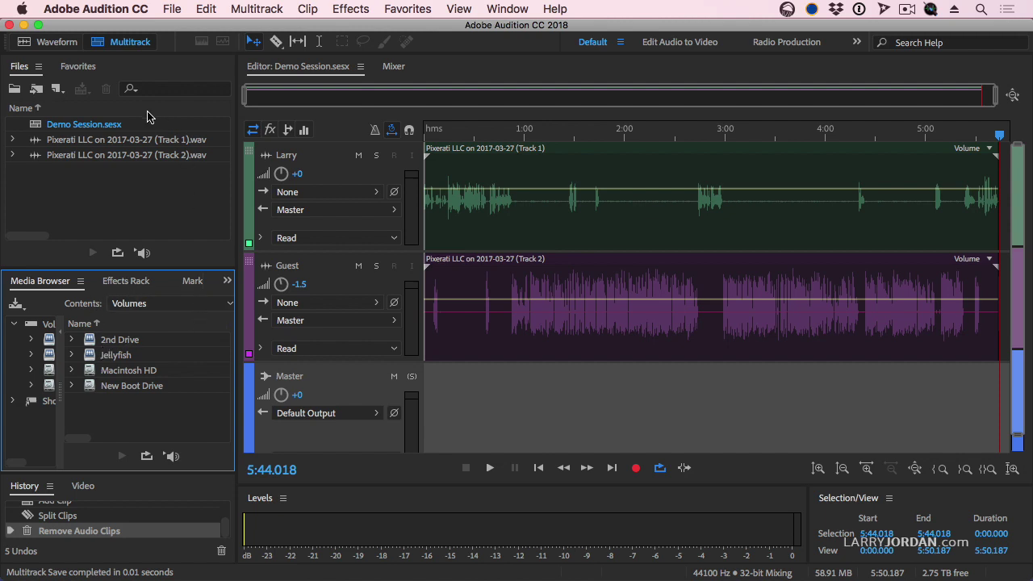
click(129, 283)
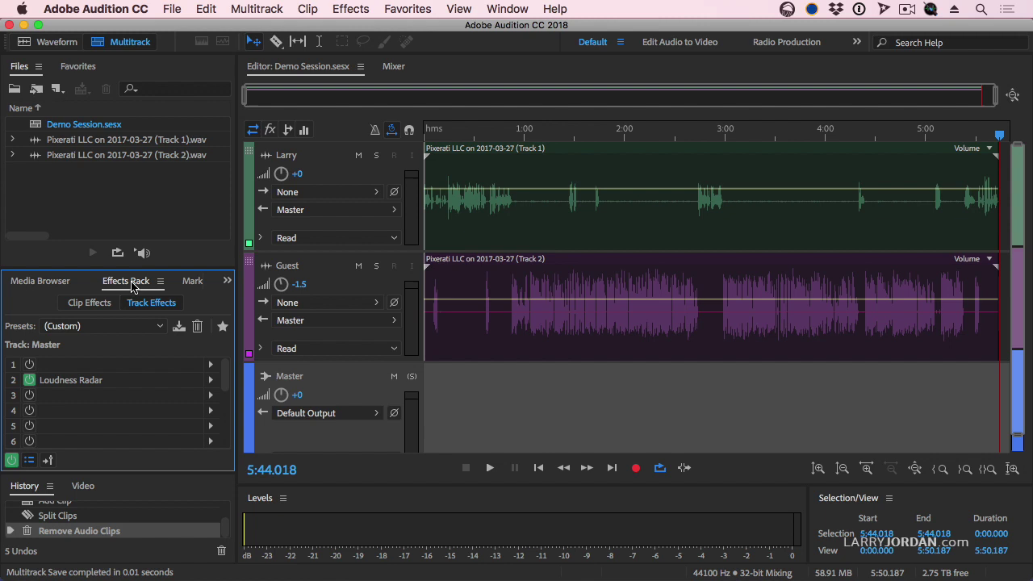
click(40, 285)
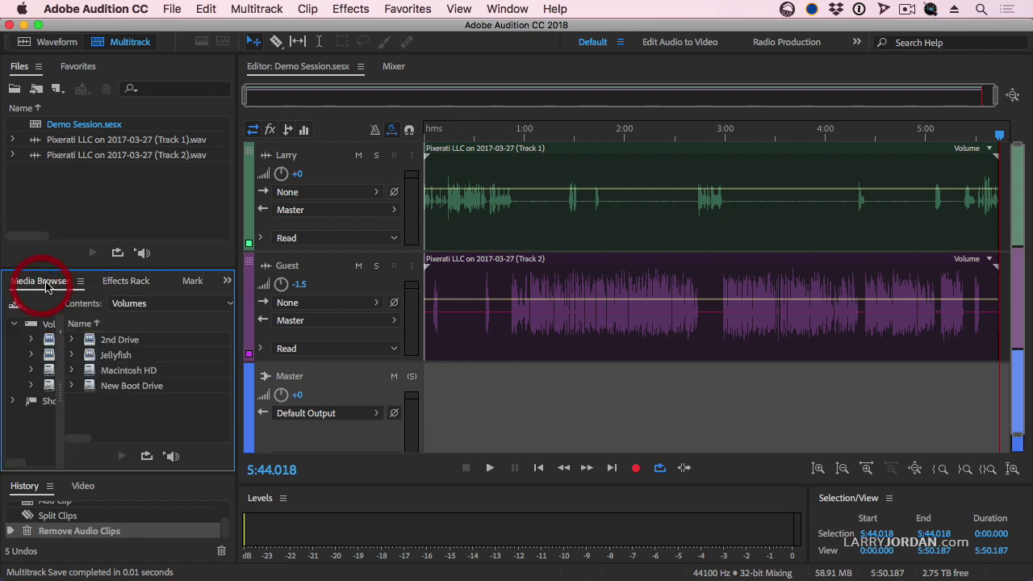
click(509, 9)
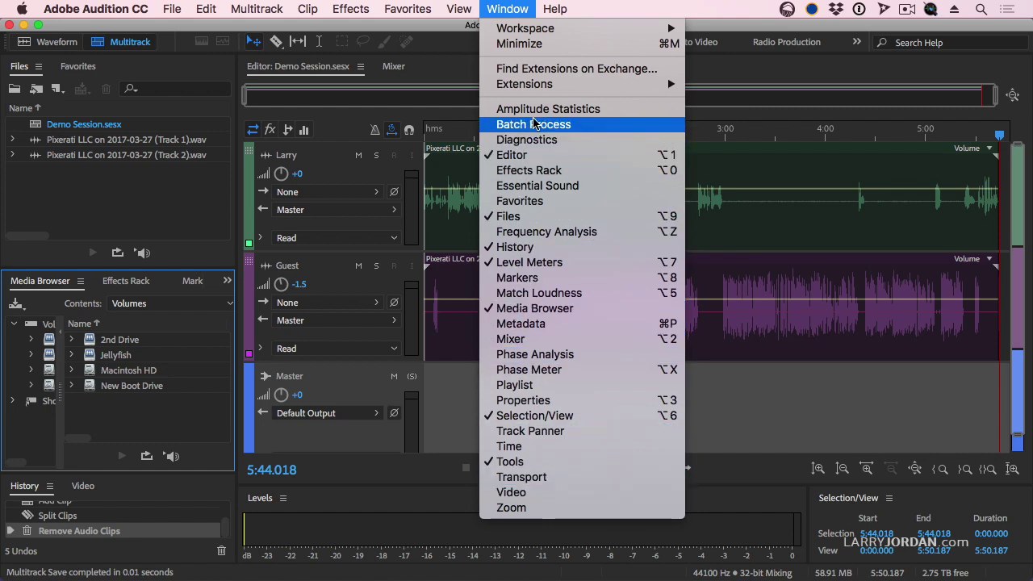
Switch to the Radio Production workspace, back to Default, then browse and close the Window menu.
click(450, 110)
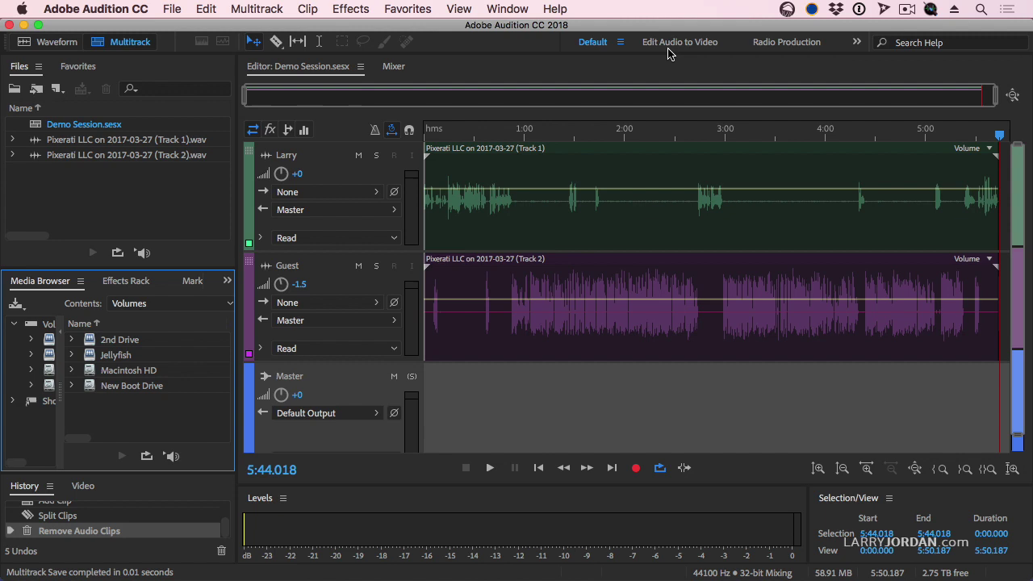
click(780, 45)
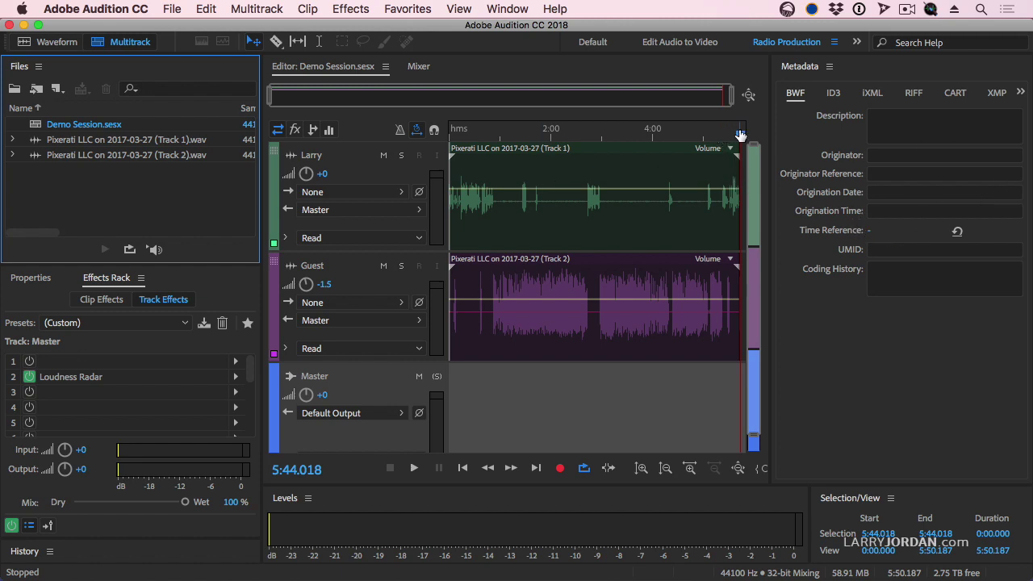
click(592, 42)
click(507, 9)
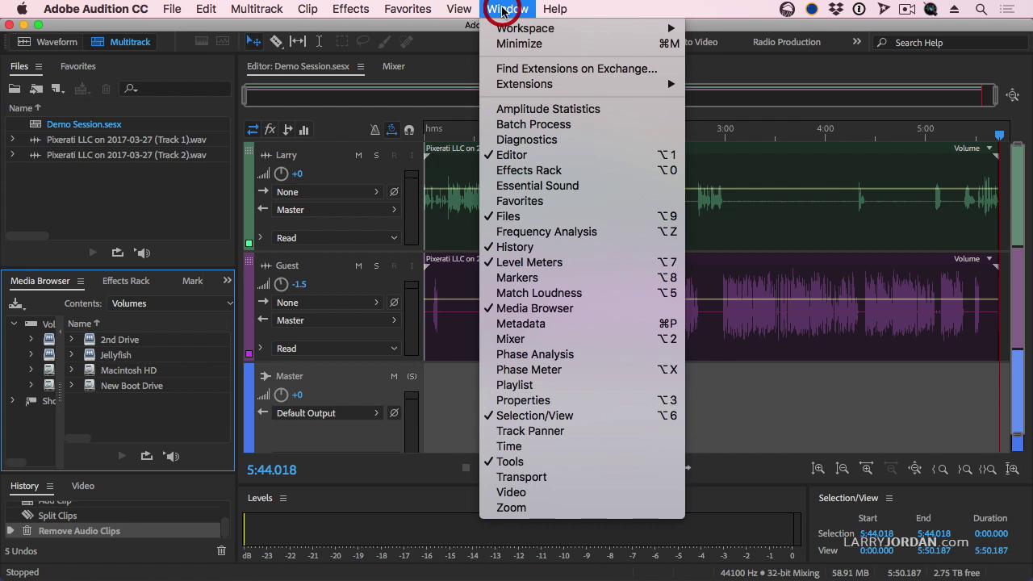
mouse_move(525, 29)
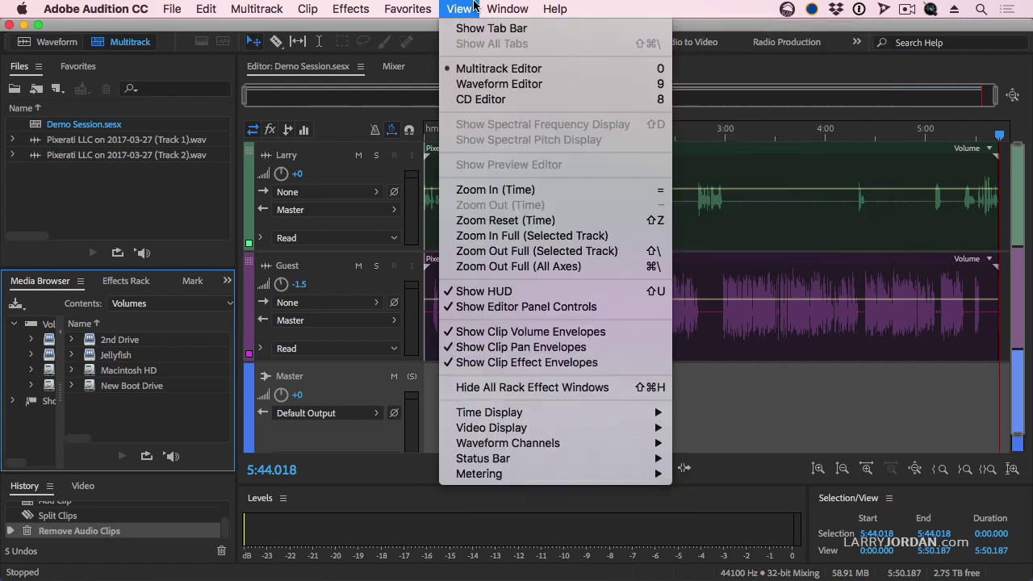
click(507, 9)
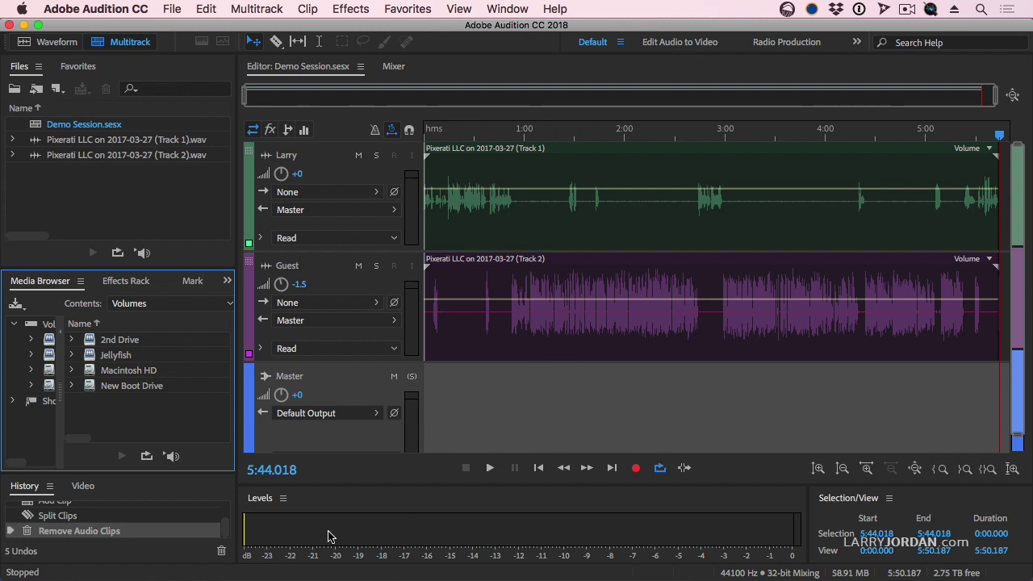
Play the interview from the start, check the Levels meter options, and stop at 0:26.038.
key(Home)
key(space)
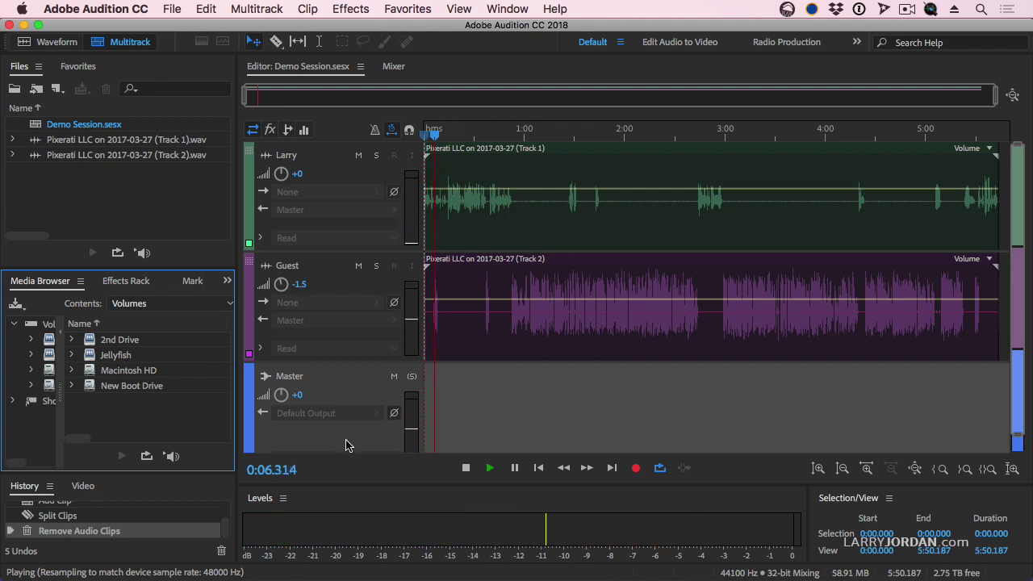
key(space)
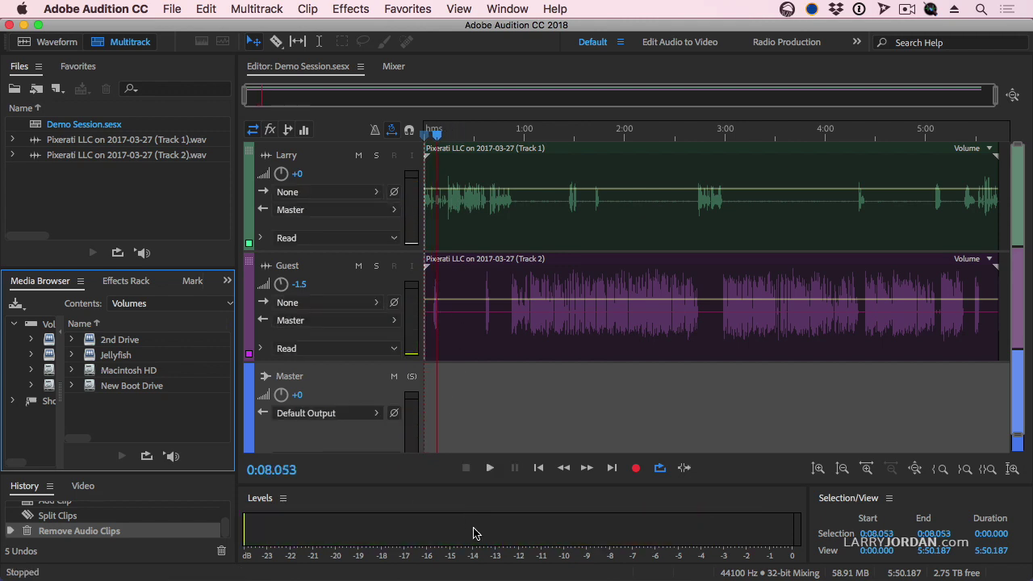
right_click(478, 533)
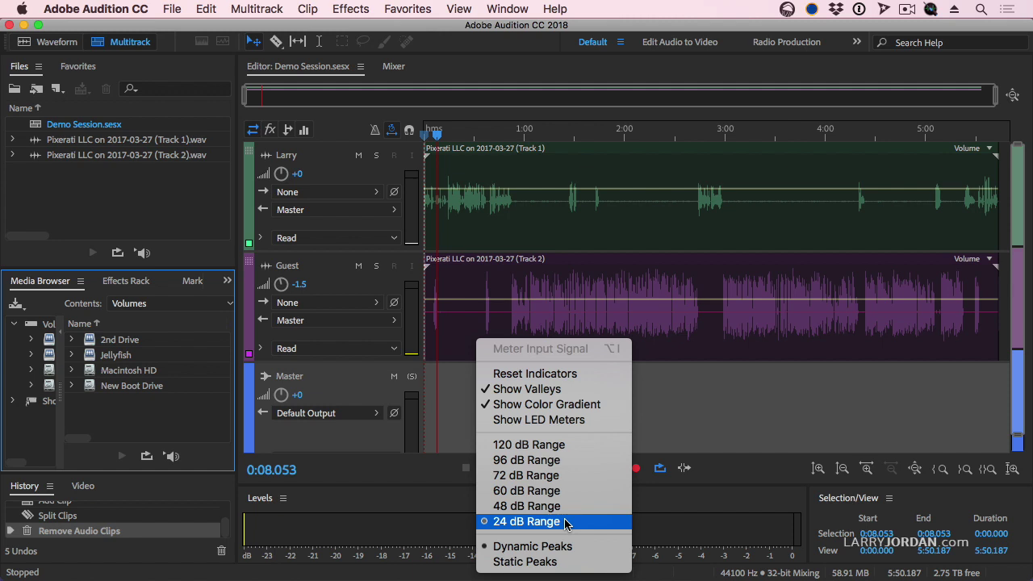
click(390, 538)
key(space)
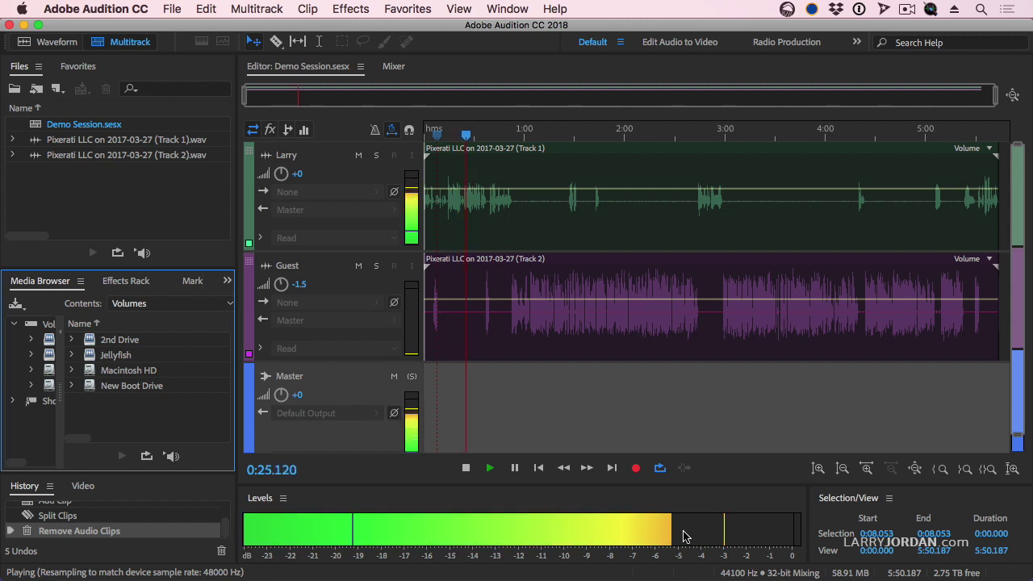
key(space)
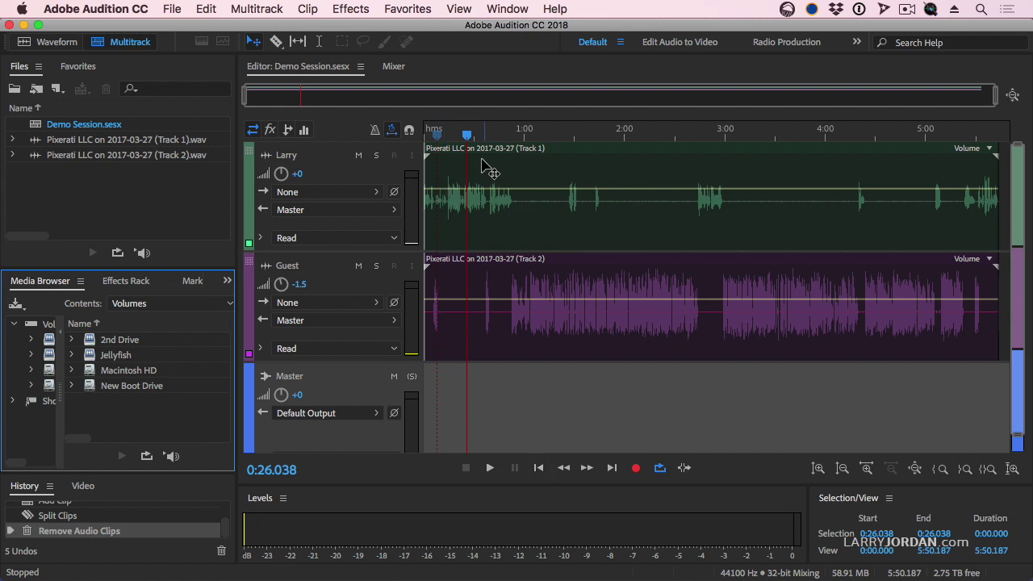
Restore the Larry clip's start, align it with Guest, then move both clips to start near 0:46.
drag(498, 154, 588, 167)
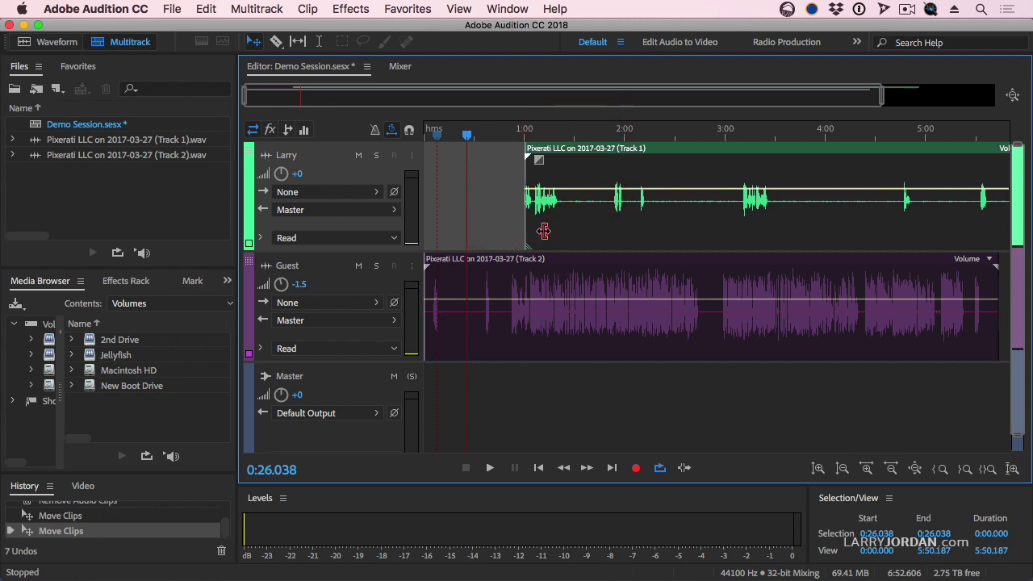
drag(461, 234, 539, 234)
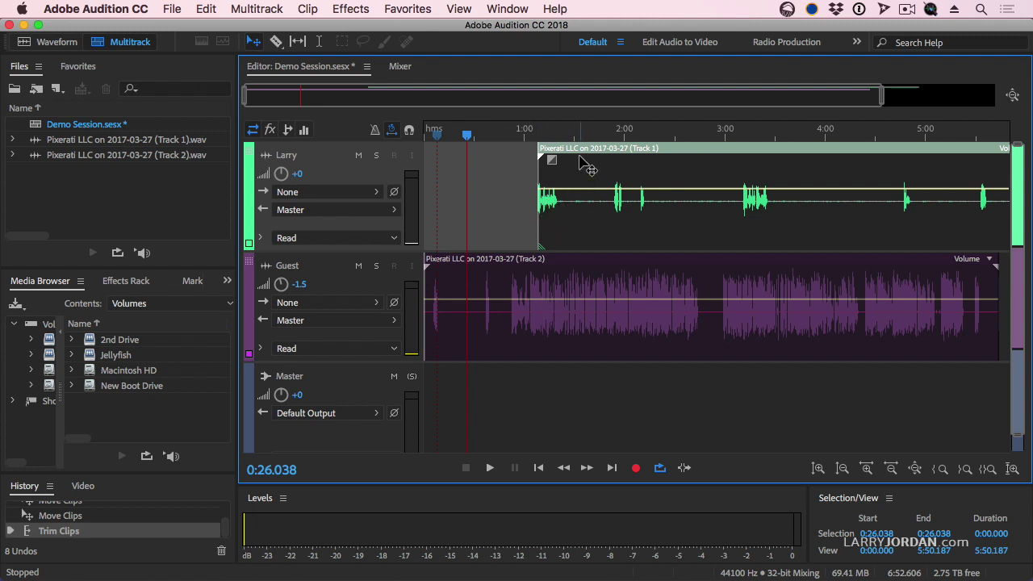
drag(543, 240, 470, 236)
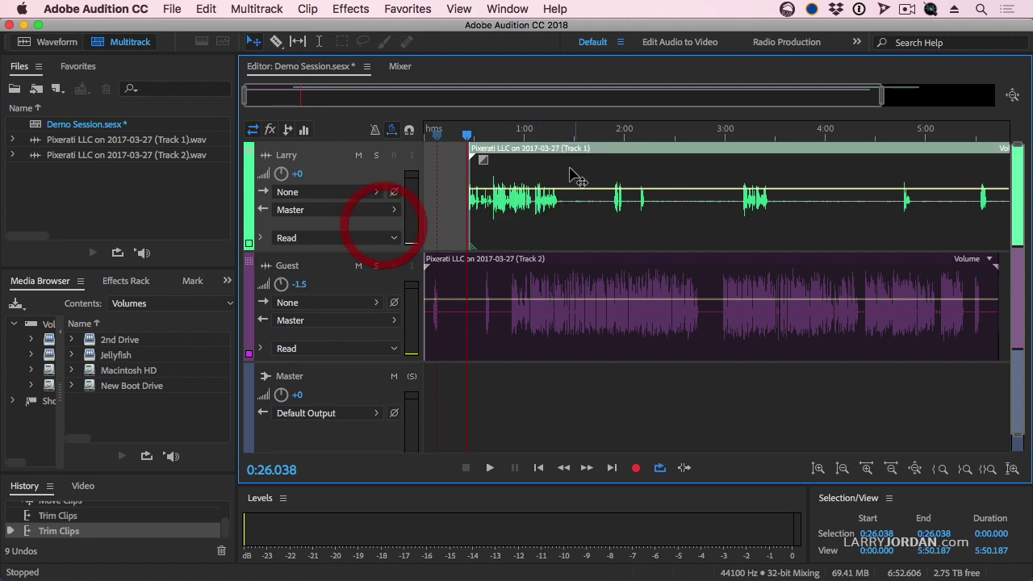
drag(581, 162, 536, 161)
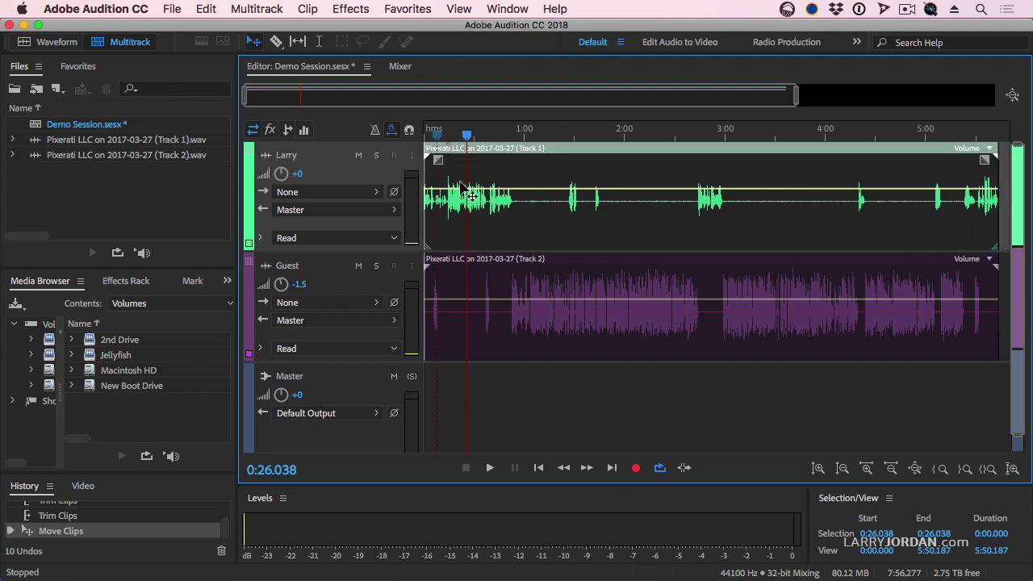
drag(560, 378, 547, 231)
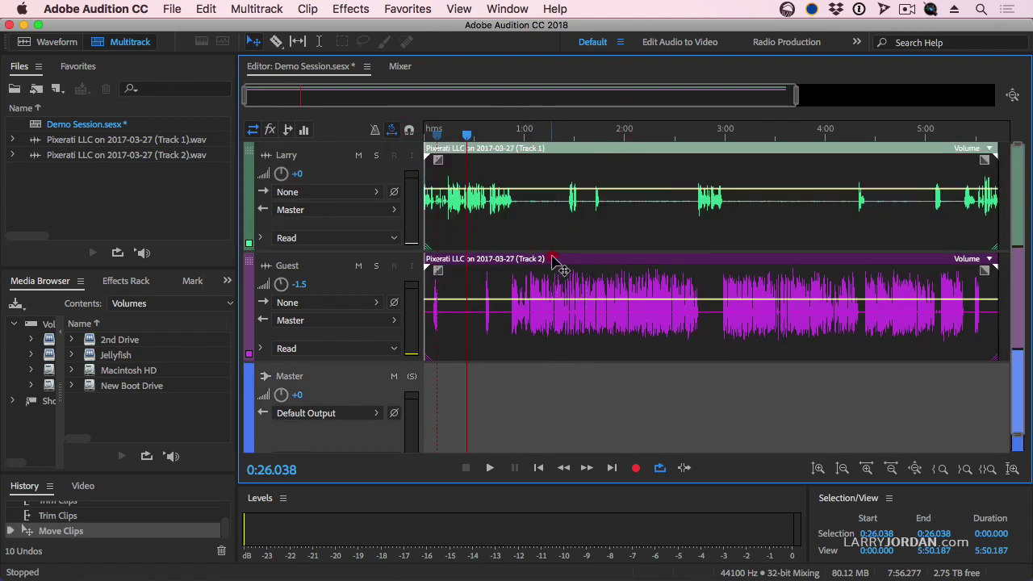
drag(552, 266, 589, 250)
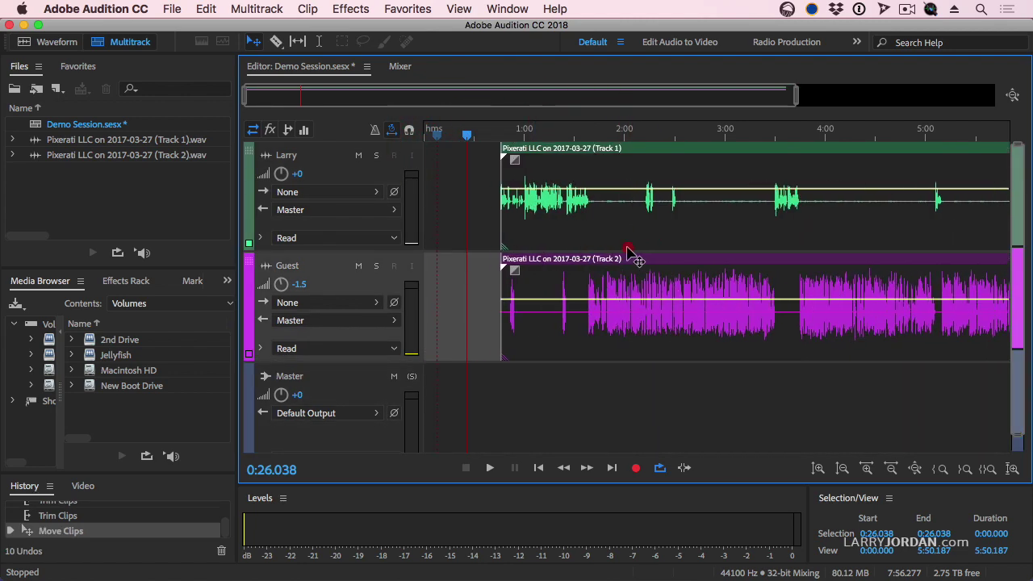
click(627, 247)
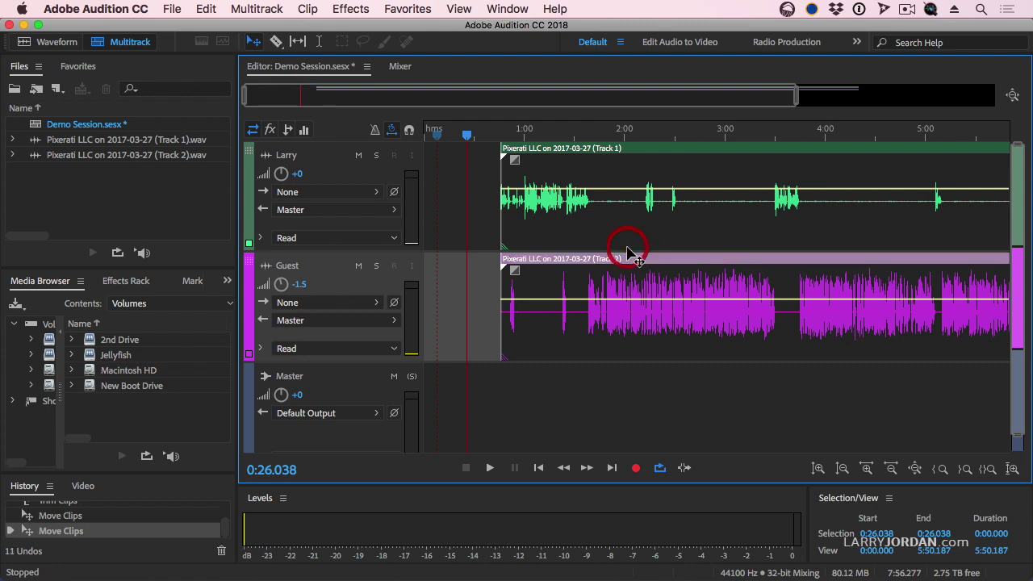
Zoom the timeline in to sample level, then back out to show roughly 1:20–1:35.
scroll(528, 246, up, 10)
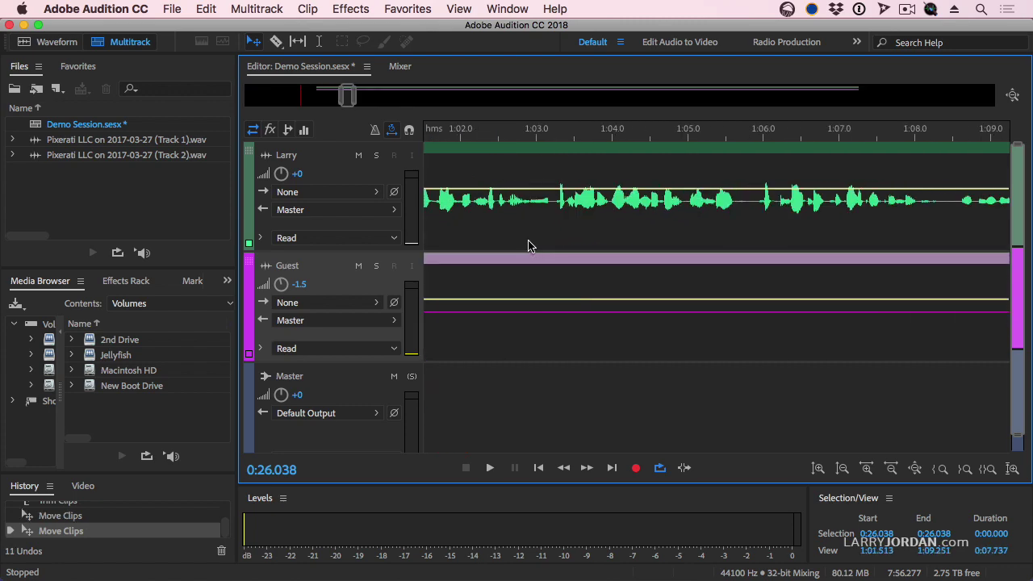
scroll(528, 246, down, 10)
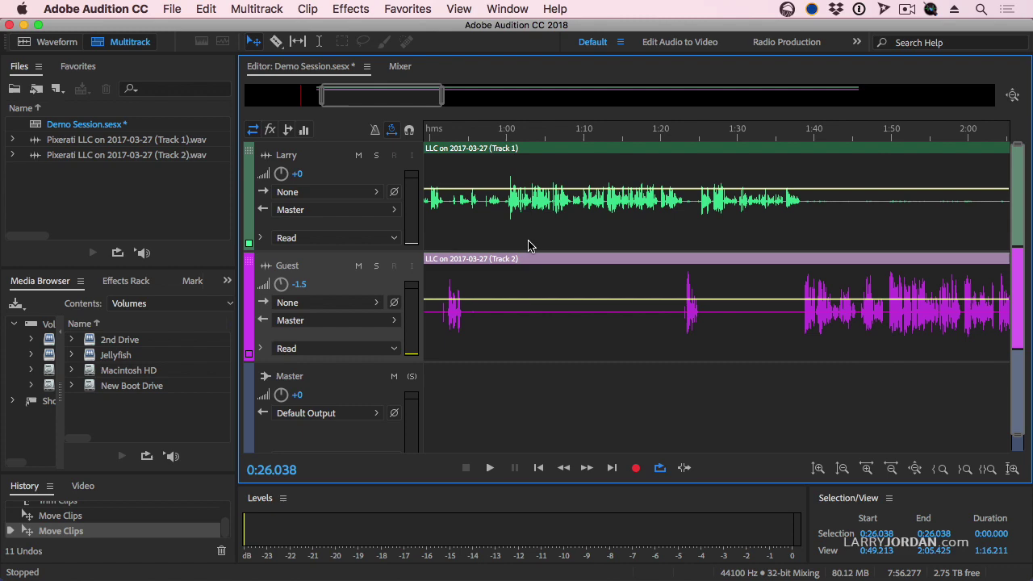
scroll(529, 246, down, 3)
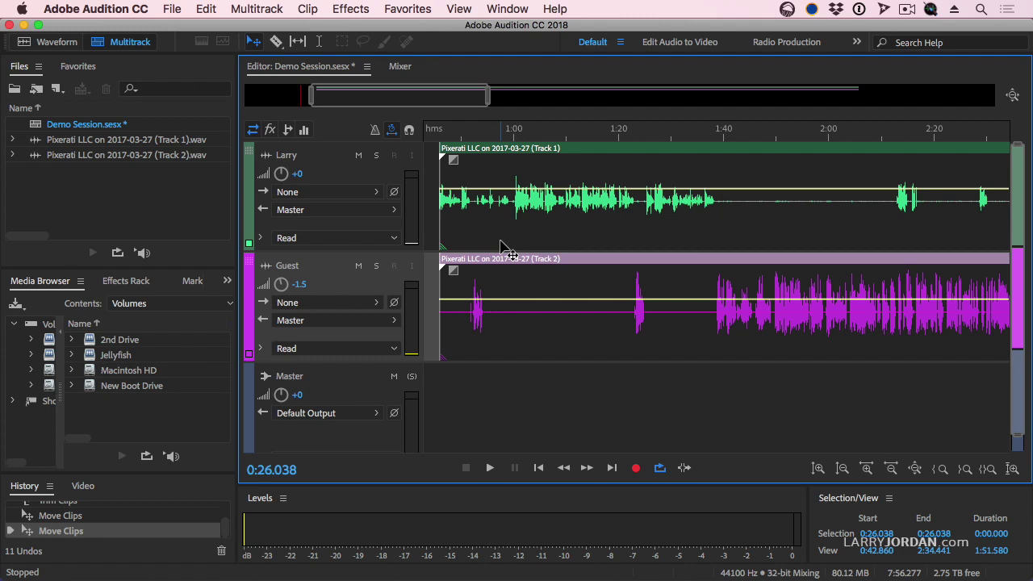
scroll(501, 246, up, 5)
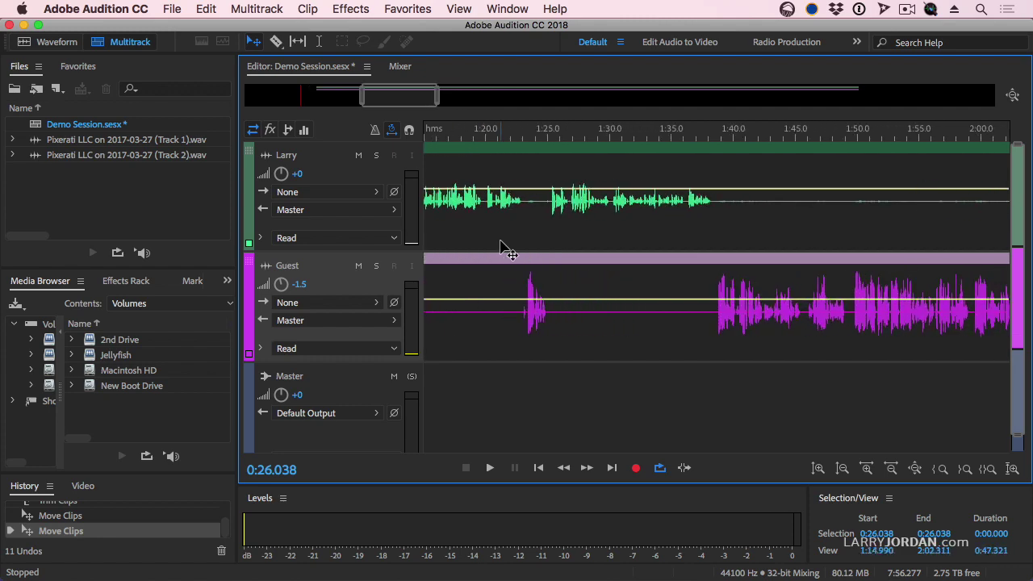
scroll(501, 246, down, 3)
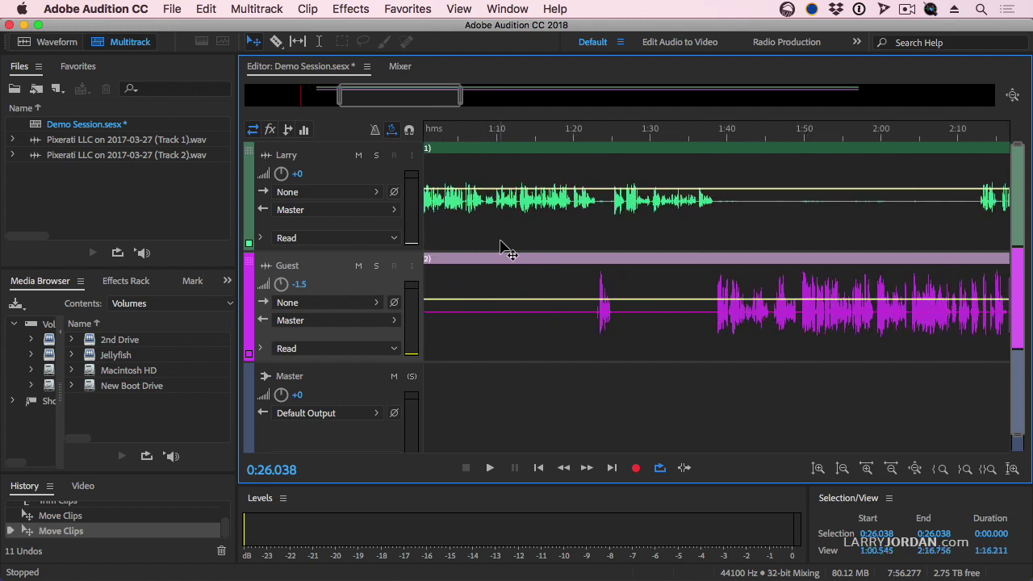
scroll(501, 244, up, 3)
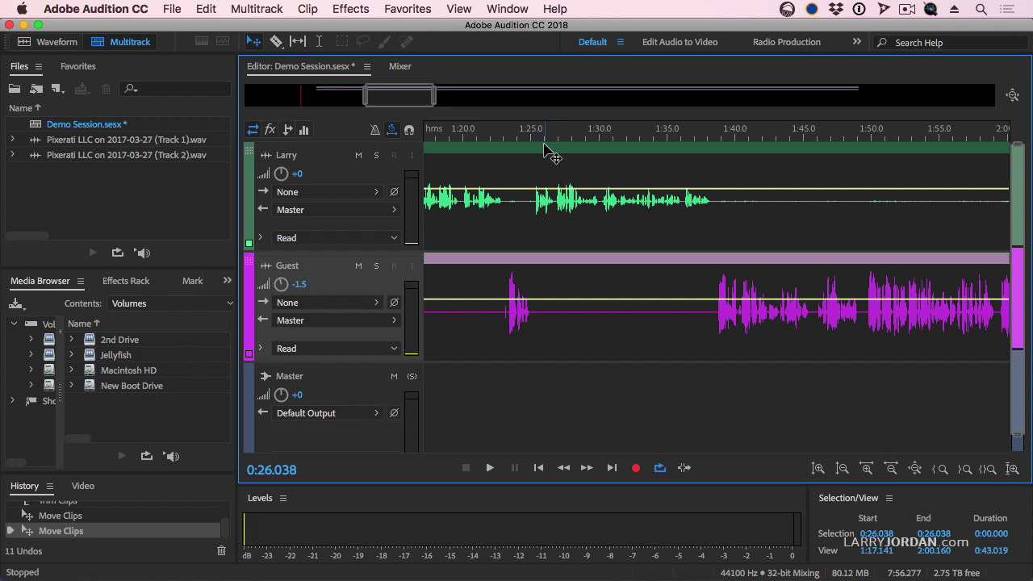
scroll(520, 169, up, 4)
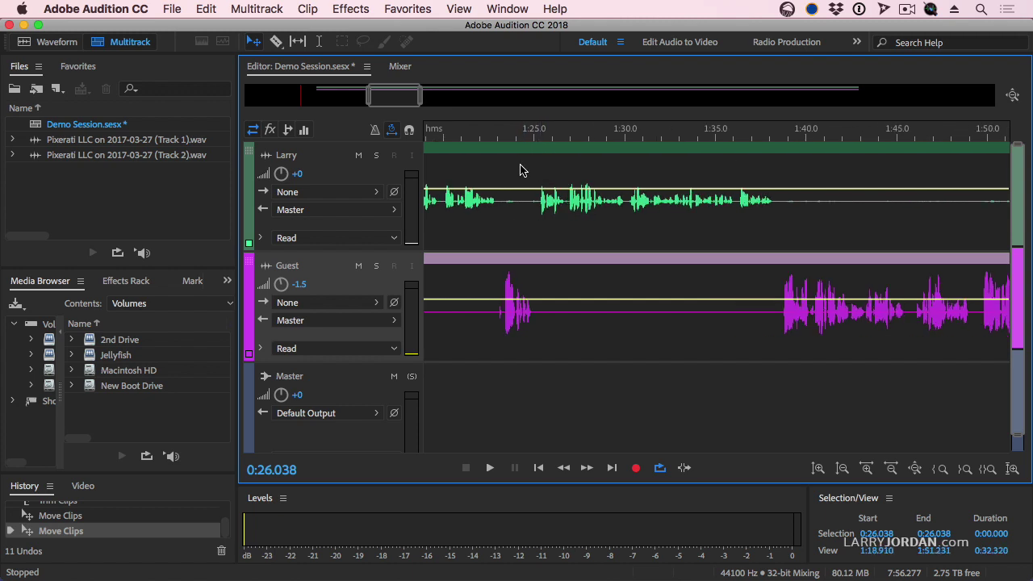
scroll(520, 170, up, 10)
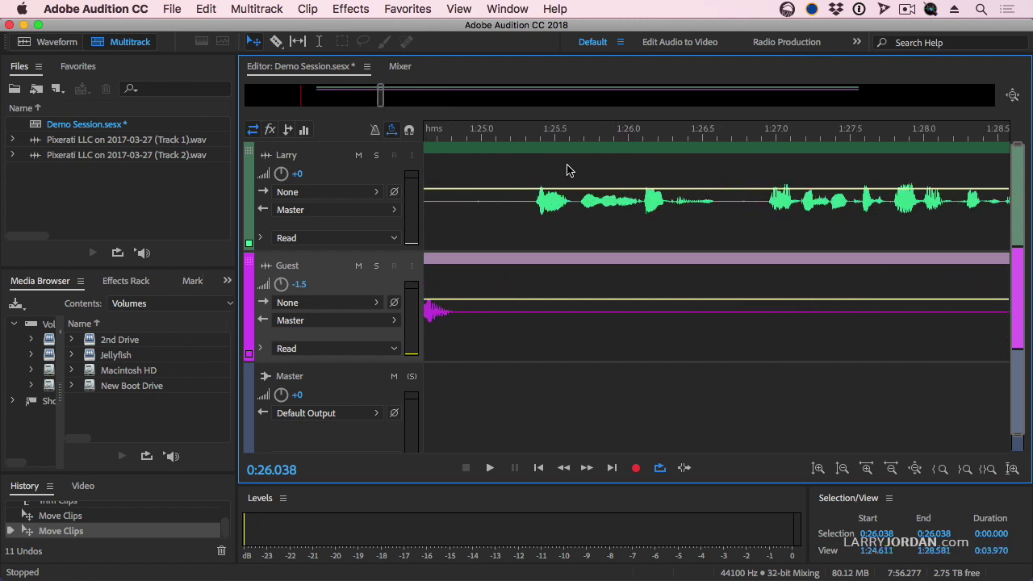
scroll(566, 170, up, 5)
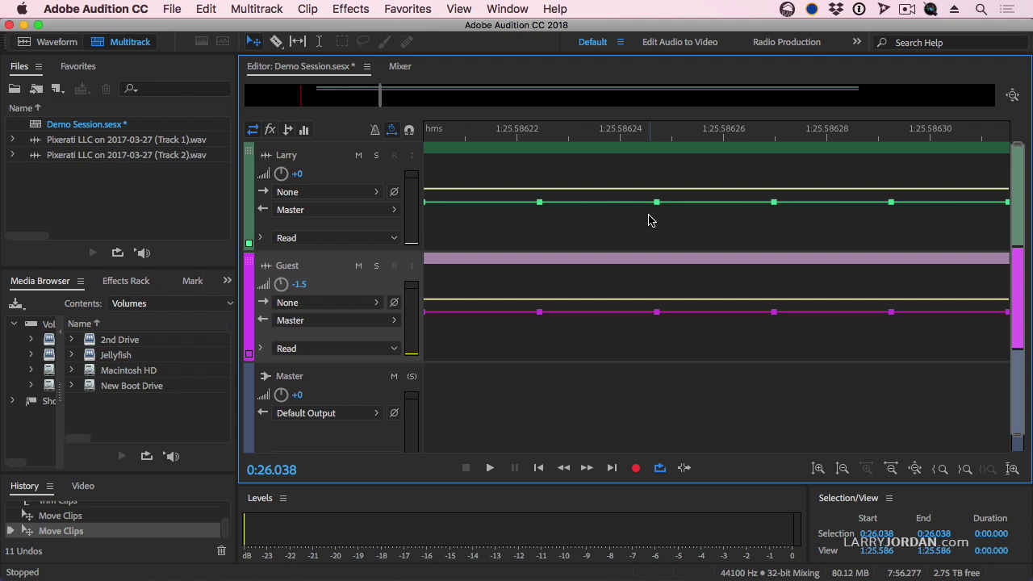
scroll(652, 219, down, 2)
scroll(652, 220, down, 3)
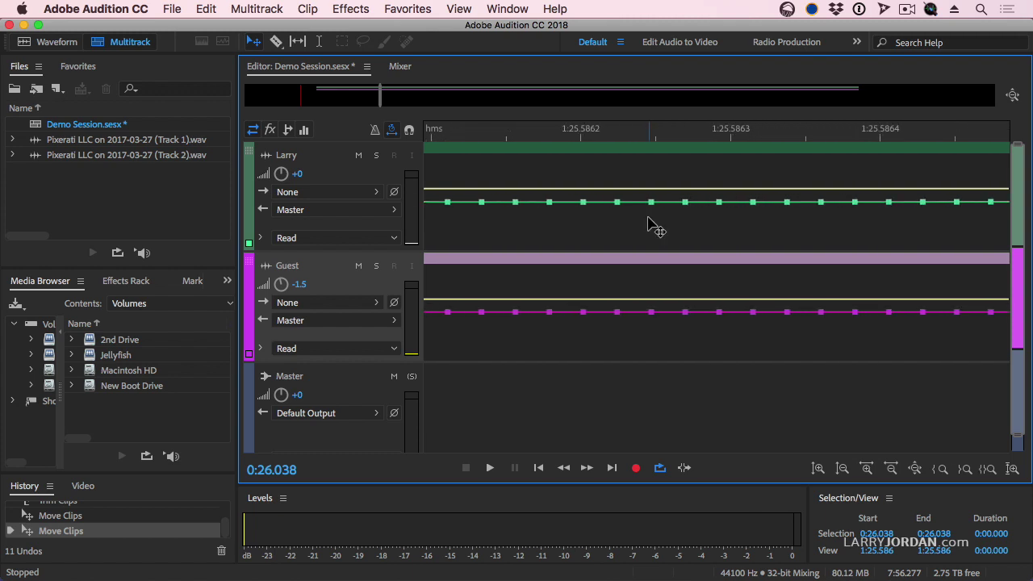
scroll(648, 219, down, 4)
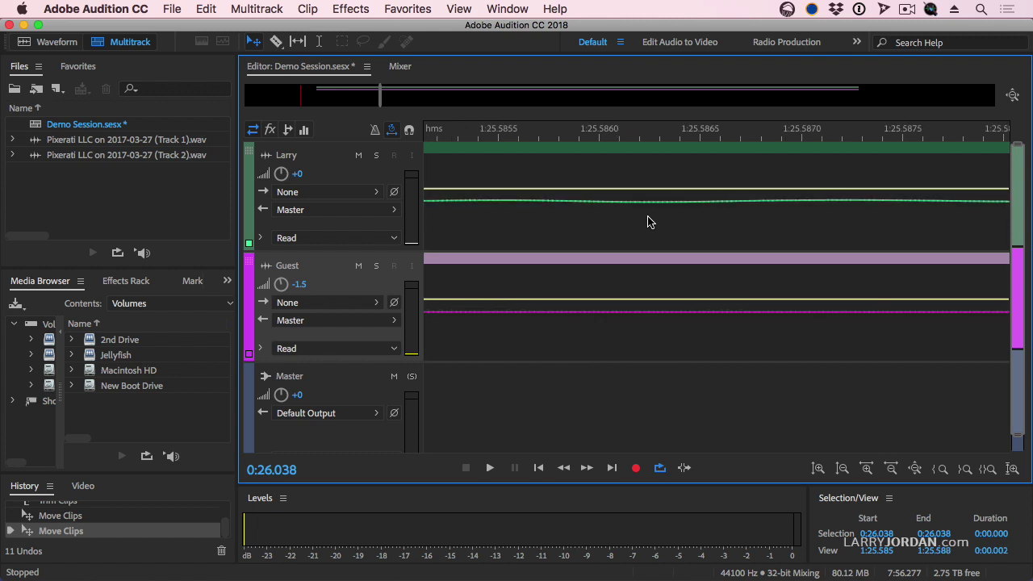
scroll(649, 221, down, 10)
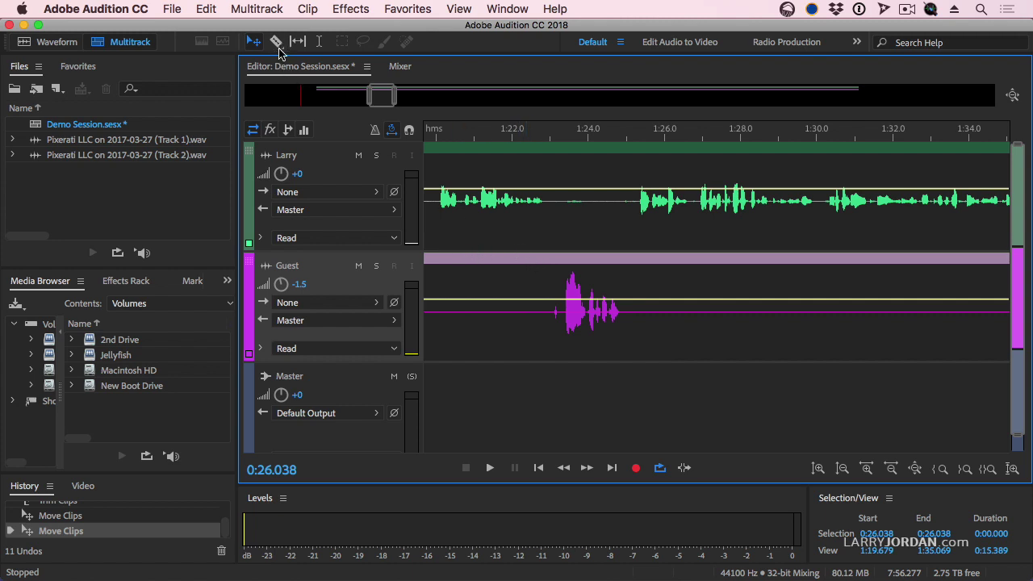
With the Razor tool, split both clips at 1:23.012 with Cmd+B, then undo the split.
click(279, 48)
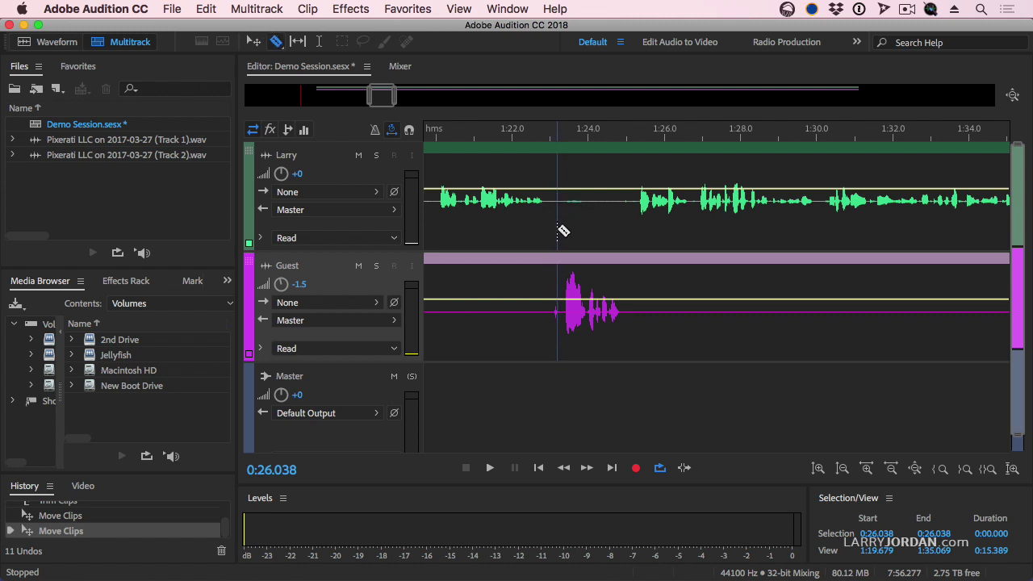
click(545, 379)
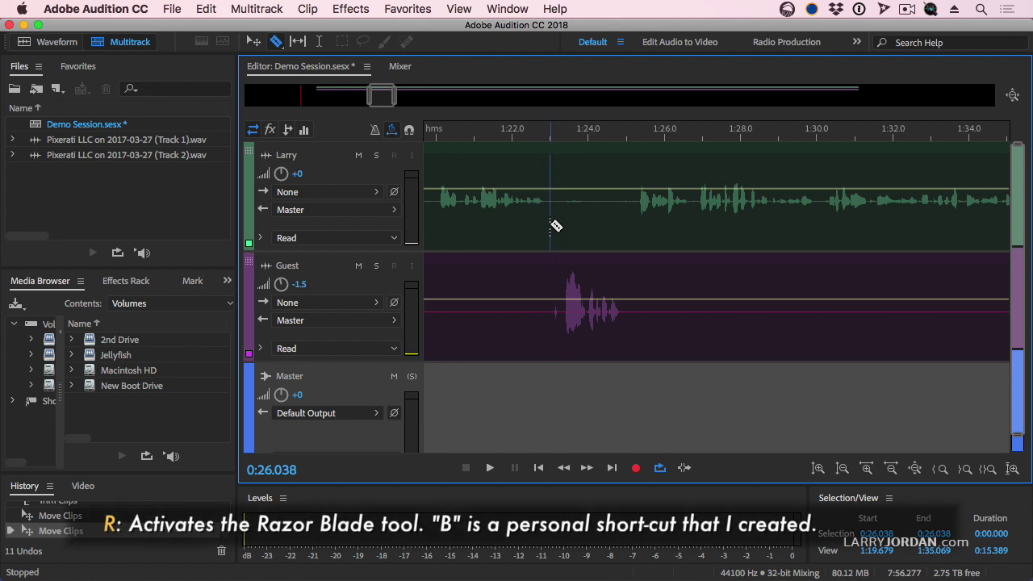
key(shift)
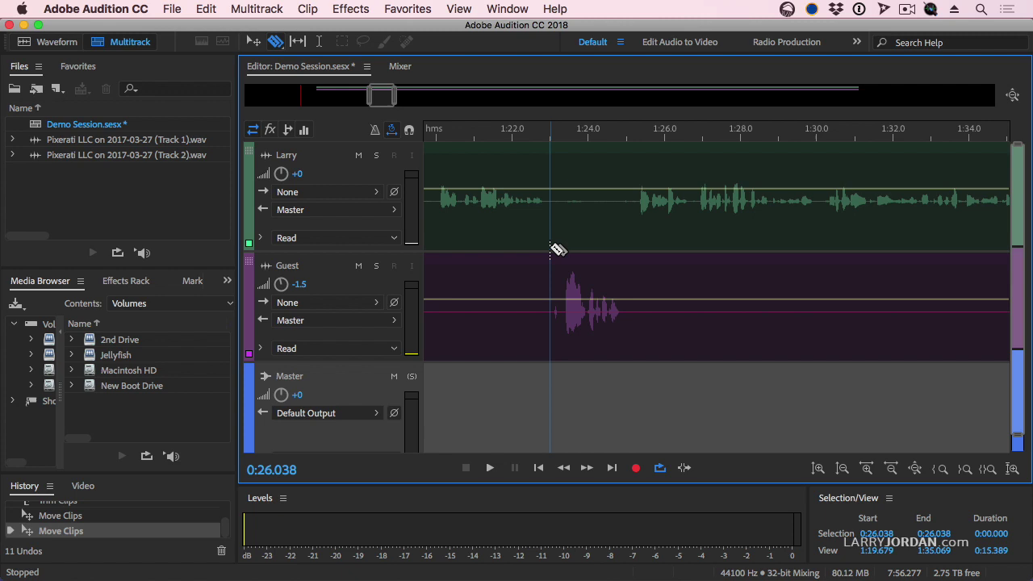
click(563, 134)
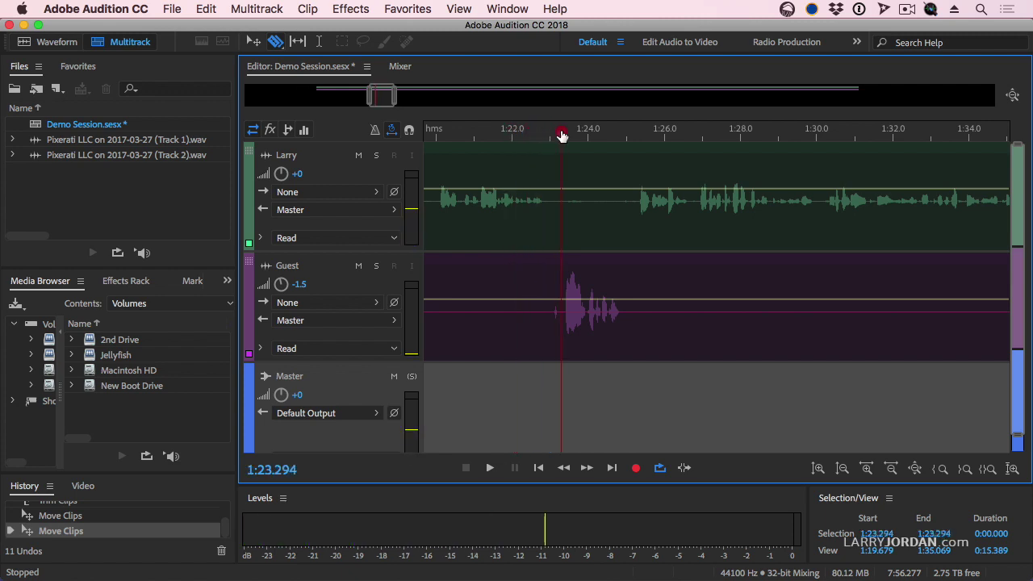
click(550, 134)
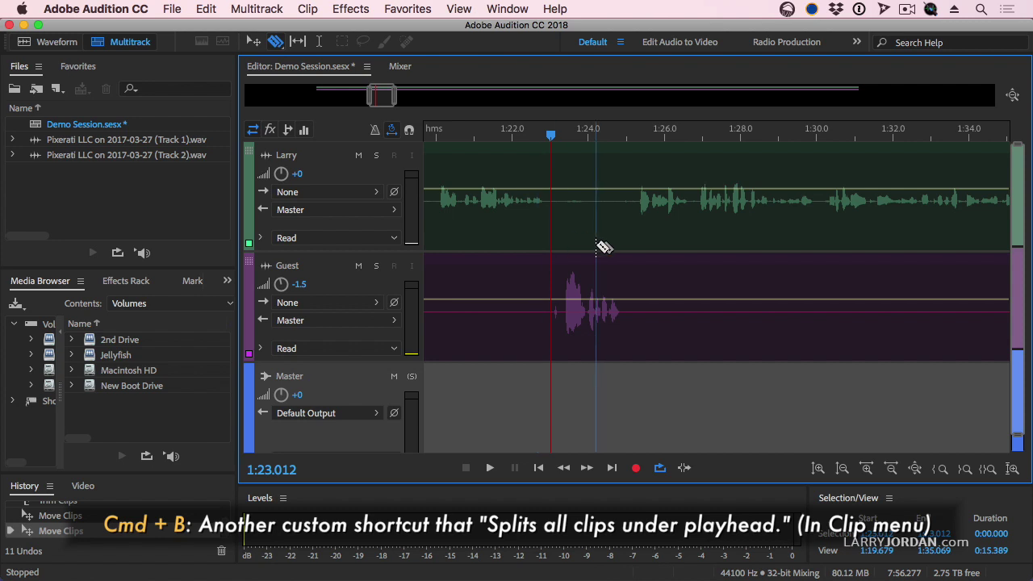
key(super+b)
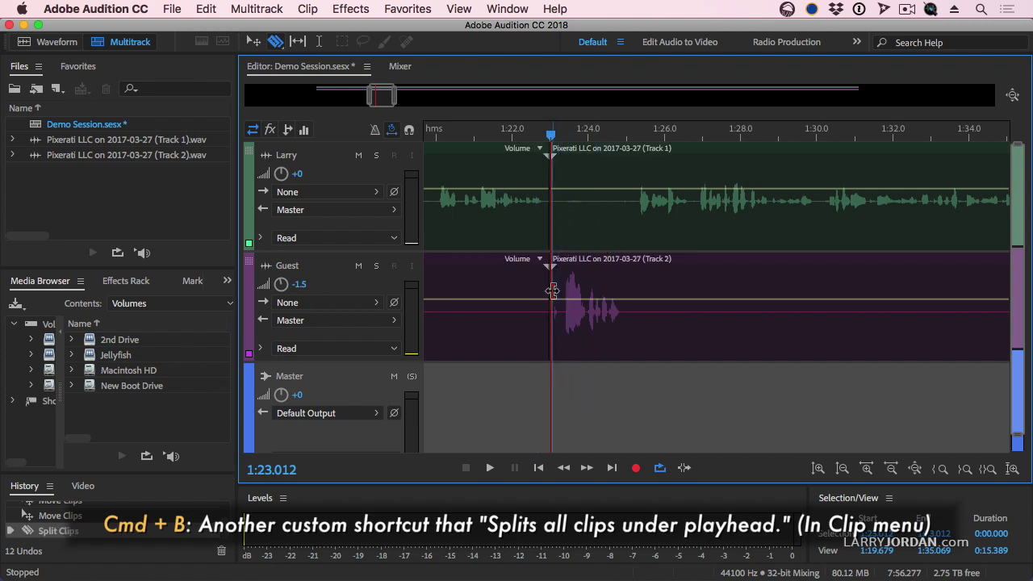
key(super+z)
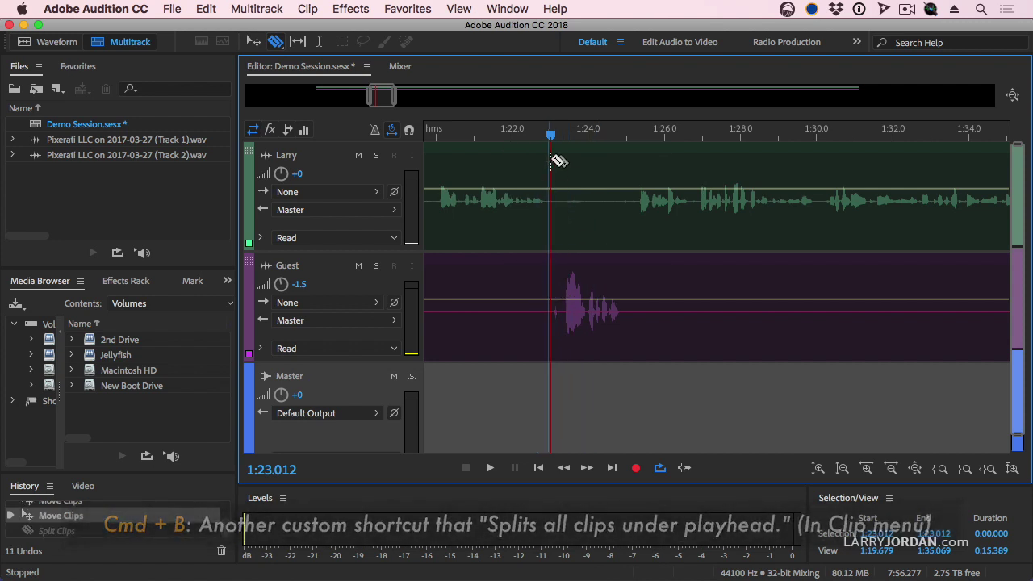
Scrub the playhead back to 1:21.254, scroll to around 0:52, and switch to the Move tool.
click(587, 136)
drag(586, 135, 550, 135)
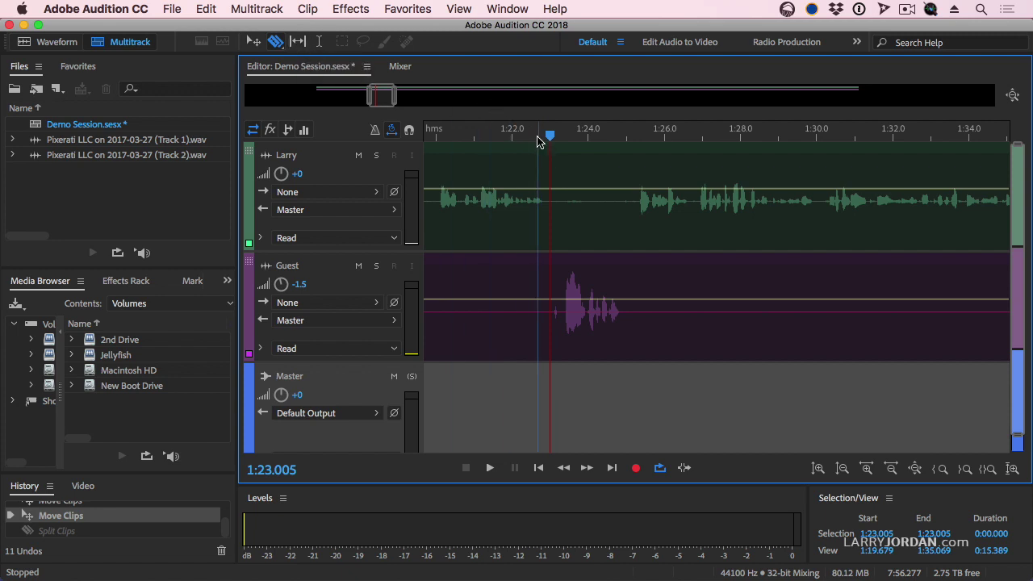
drag(549, 137, 485, 140)
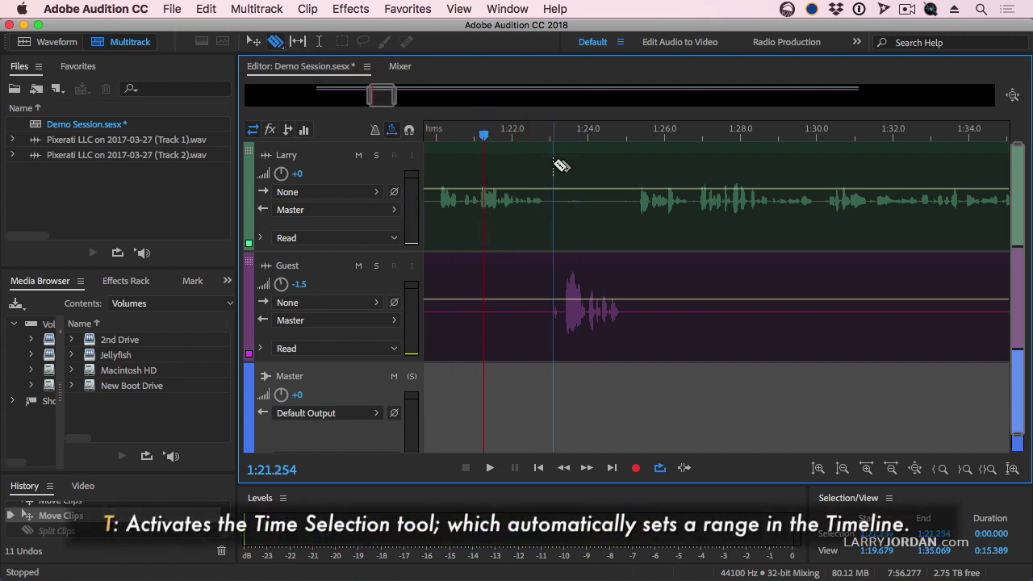
scroll(561, 166, left, 5)
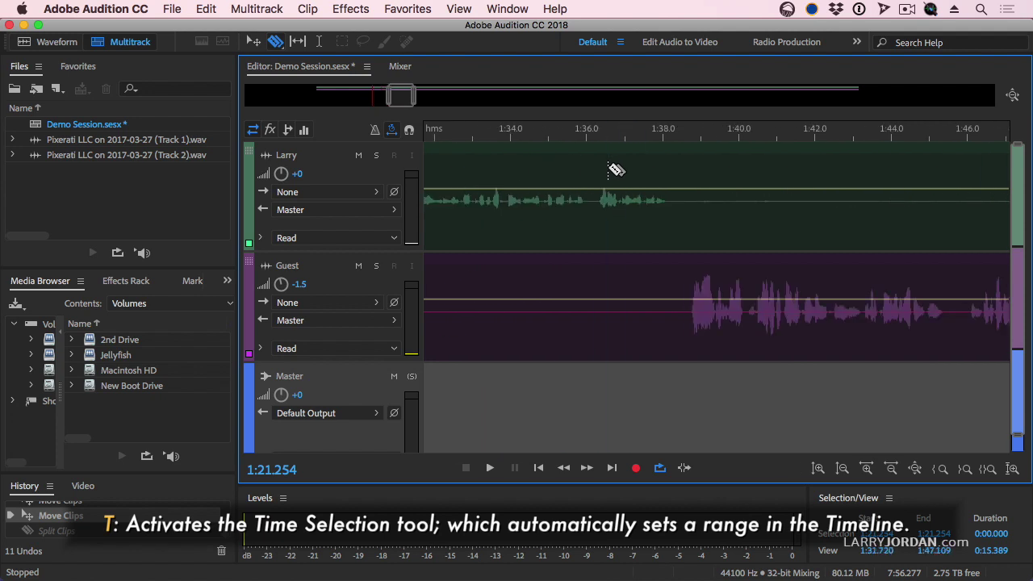
scroll(618, 169, left, 15)
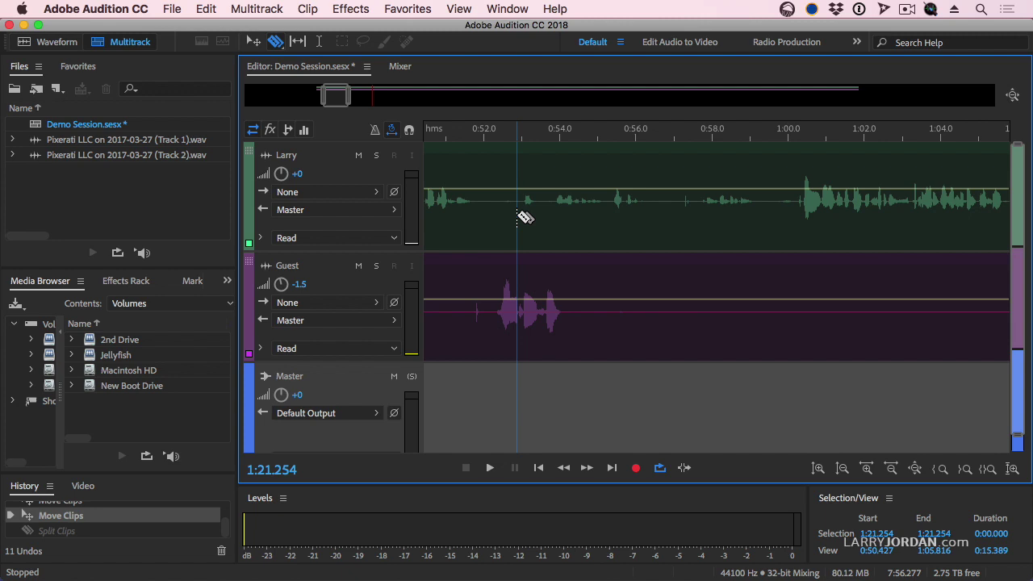
key(v)
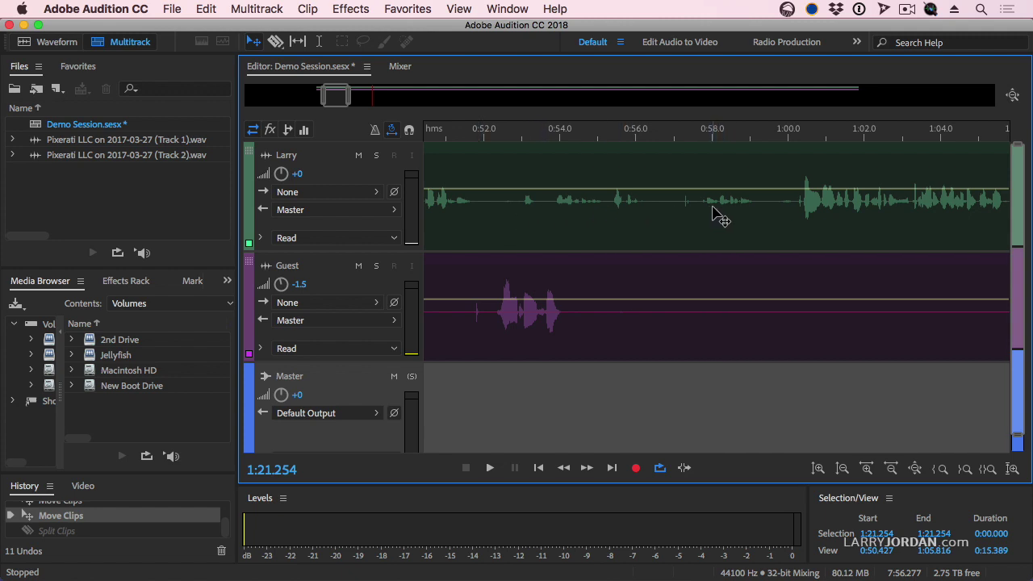
click(472, 202)
click(317, 45)
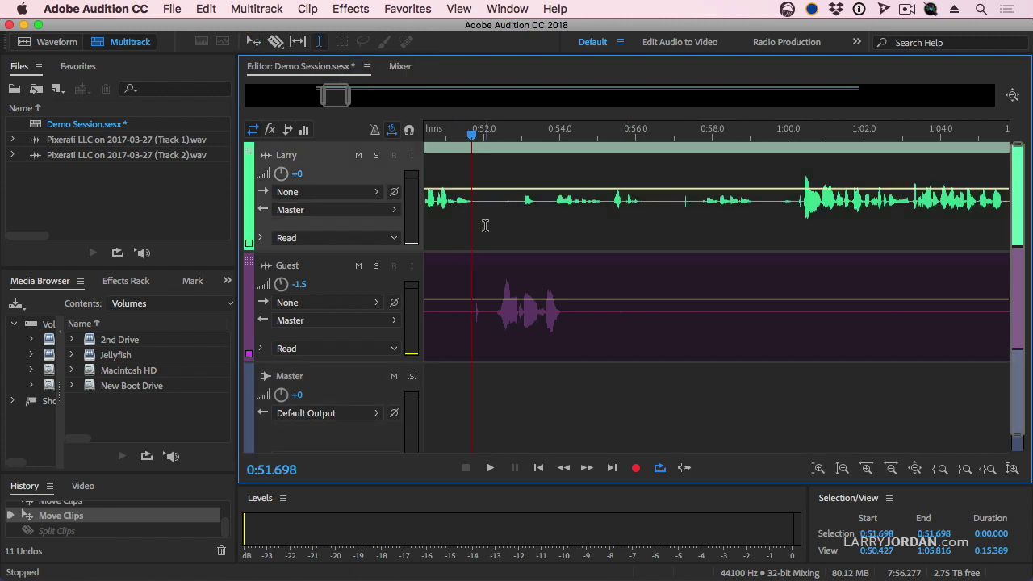
drag(484, 224, 775, 219)
key(Delete)
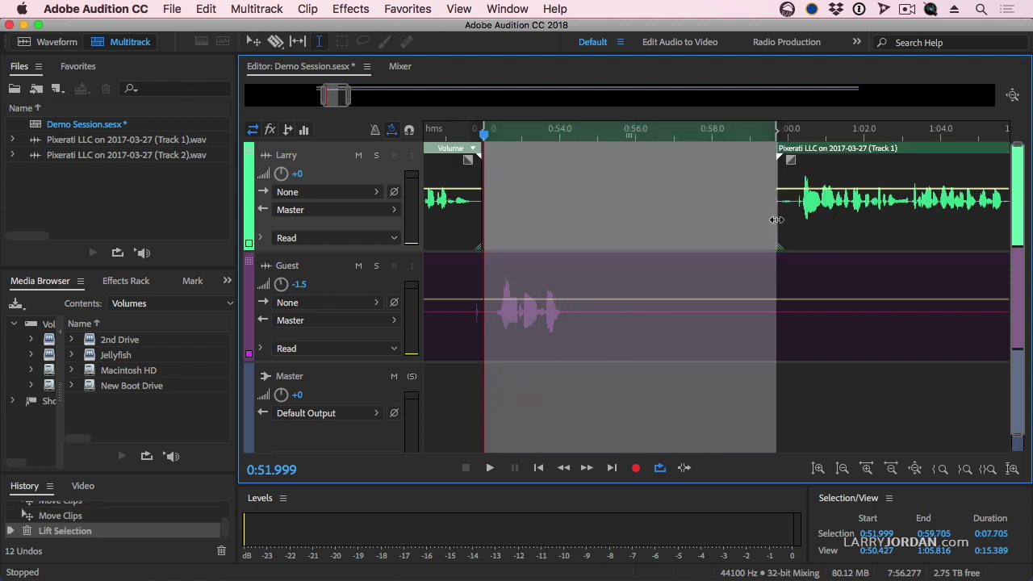
key(super+z)
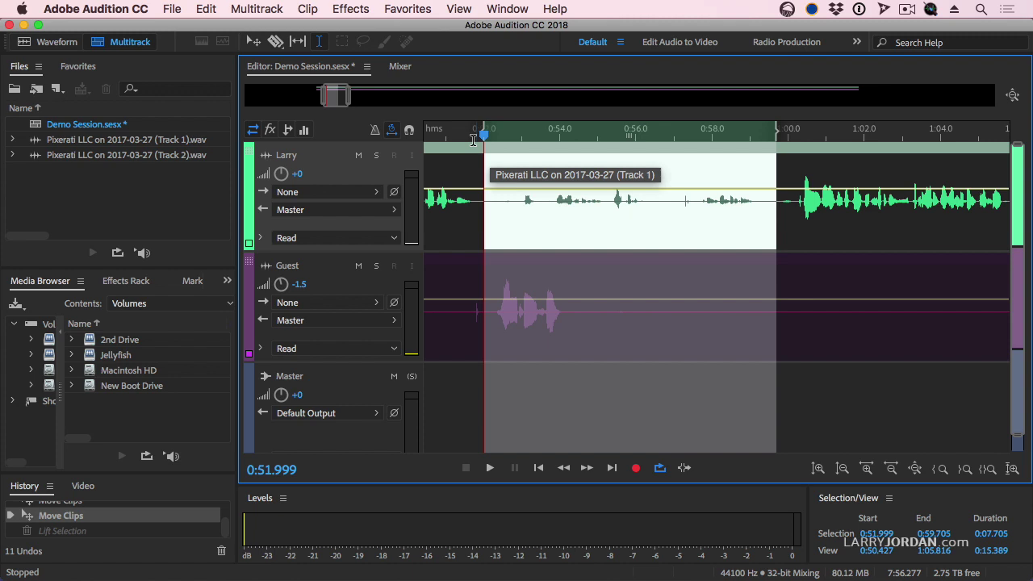
drag(486, 136, 572, 133)
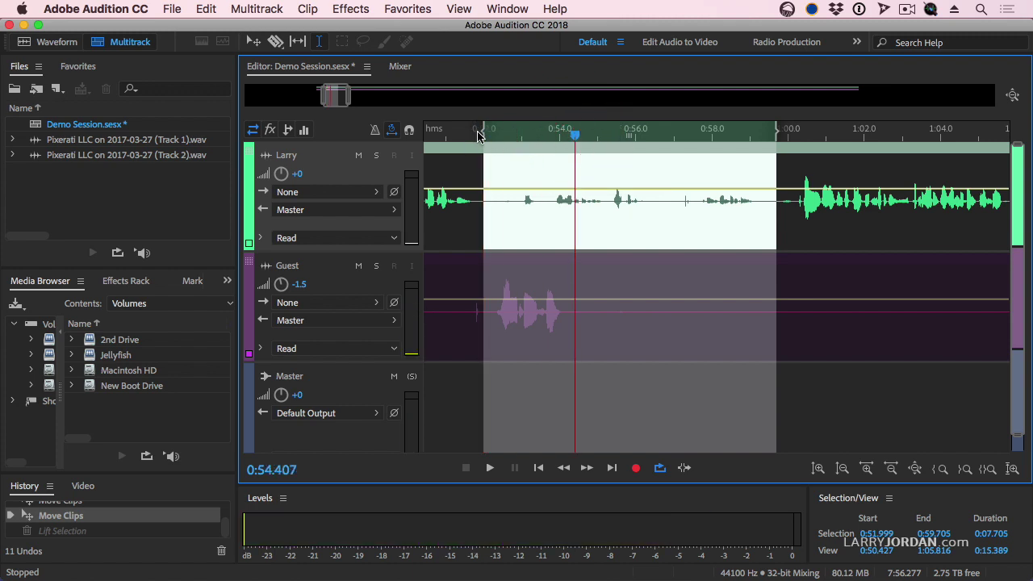
click(450, 134)
key(i)
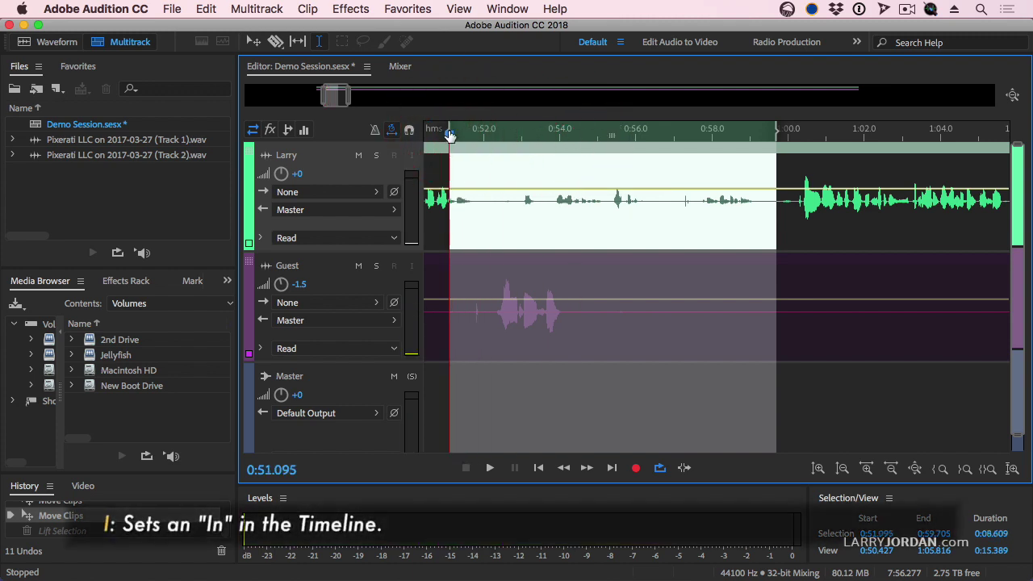
click(819, 133)
key(o)
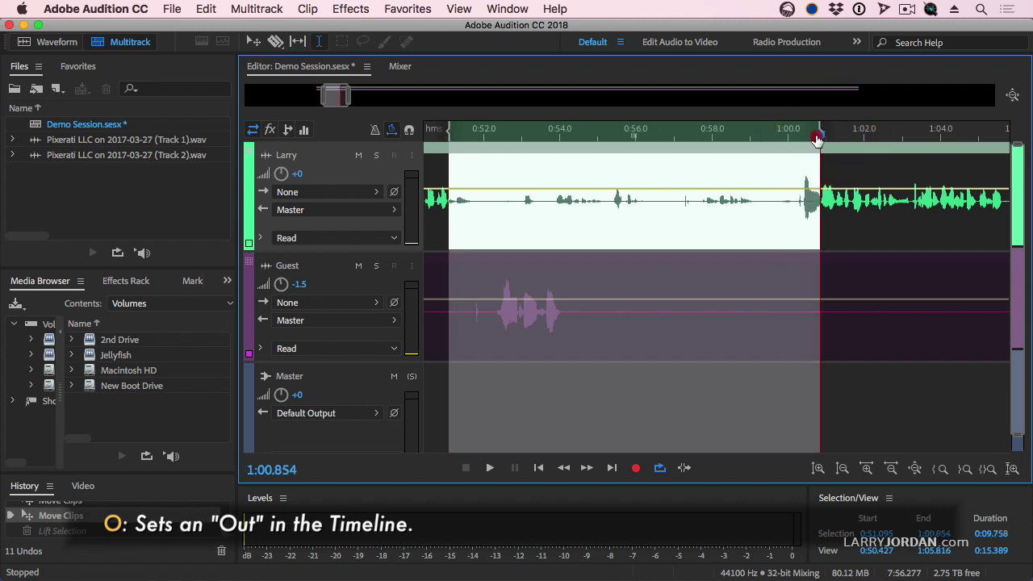
drag(817, 139, 478, 139)
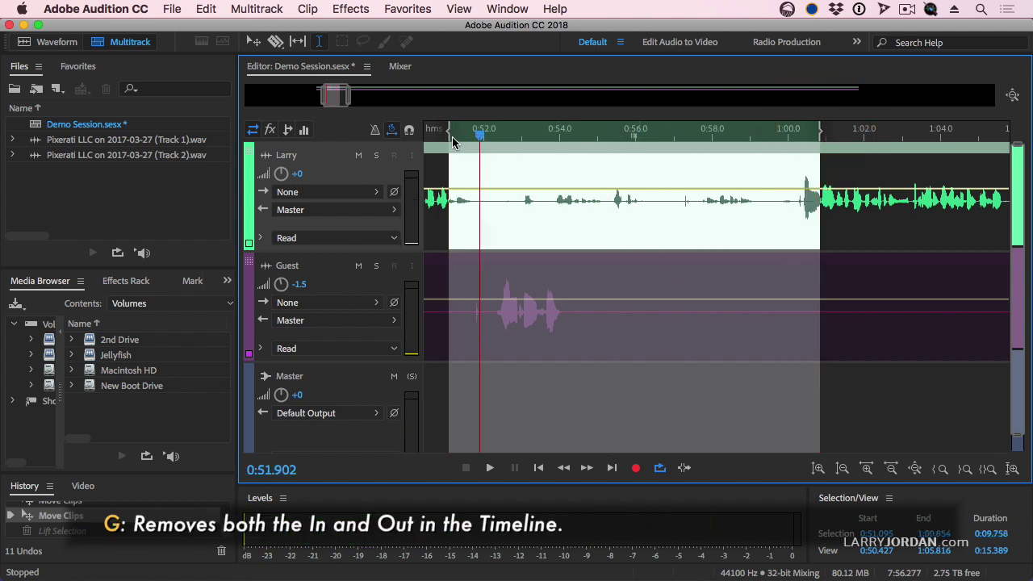
key(g)
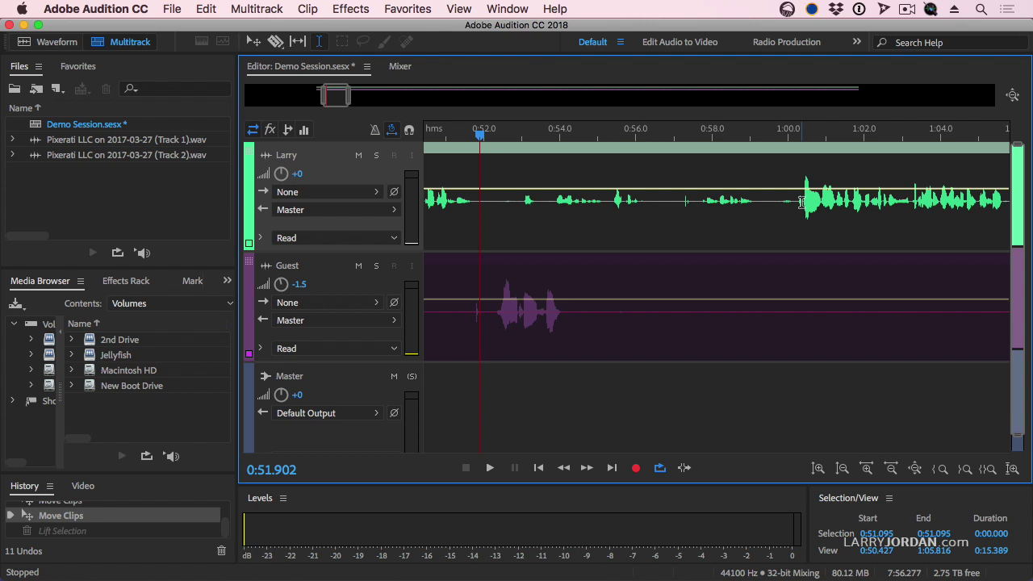
Time-select 0:54.835–0:59.668 across both tracks and ripple delete it with Shift+Cmd+Delete.
click(592, 315)
mouse_move(594, 307)
mouse_down()
mouse_move(613, 226)
mouse_move(798, 221)
mouse_move(773, 226)
mouse_up()
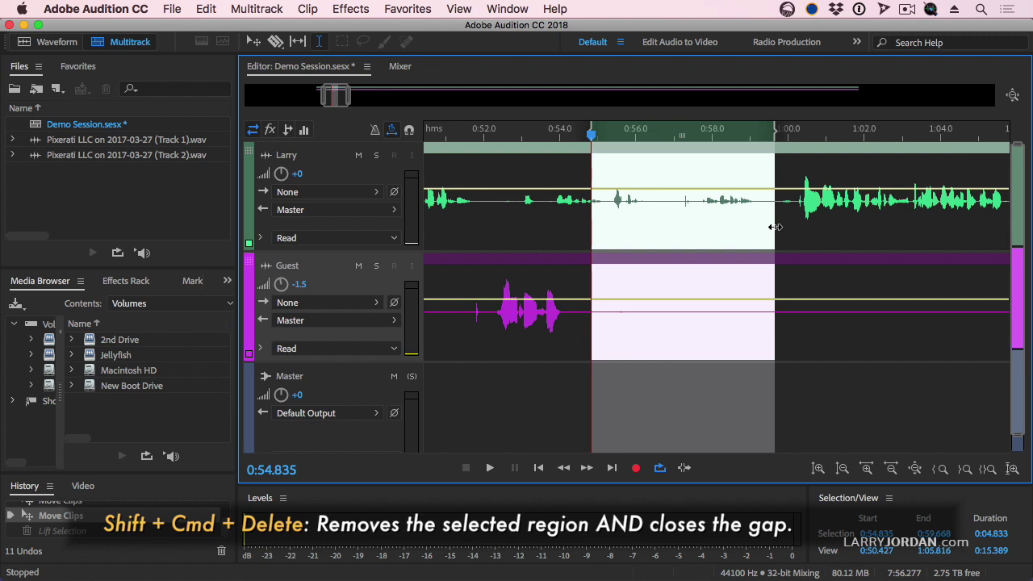
key(shift+super+Delete)
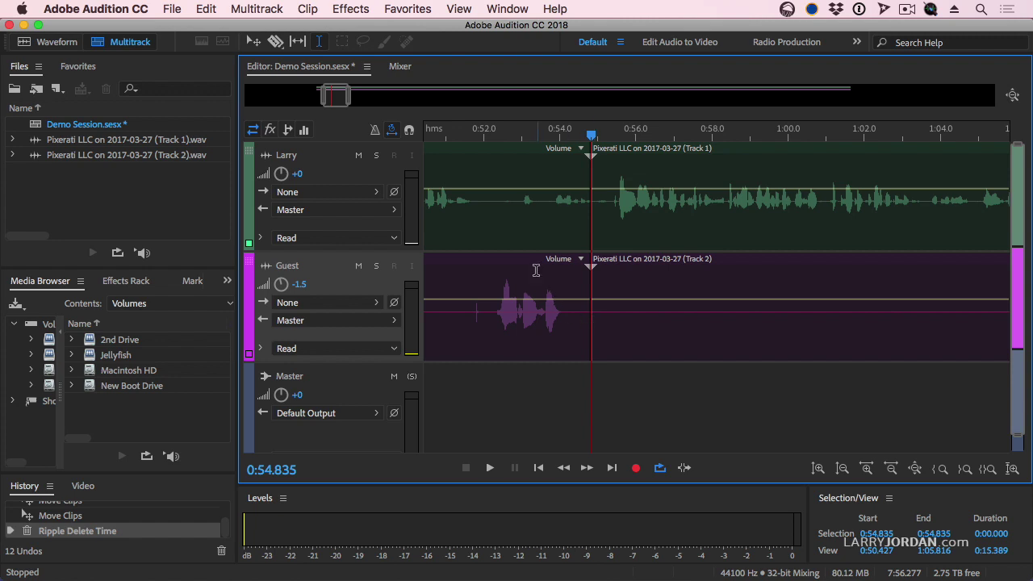
Lift 0:51.978–0:54.935 out of Larry's track, leaving an empty gap there.
drag(484, 199, 595, 216)
key(Delete)
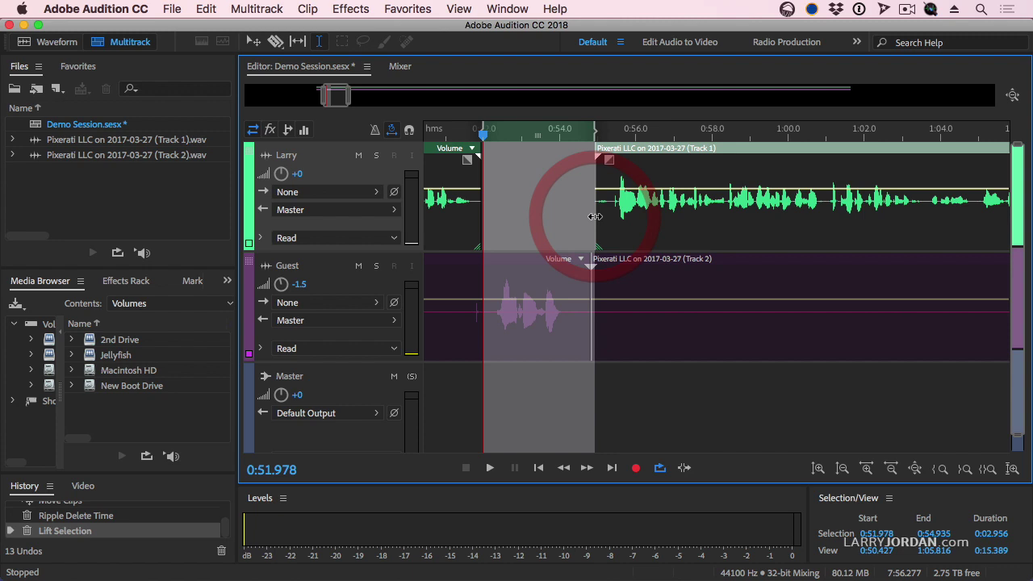
click(521, 209)
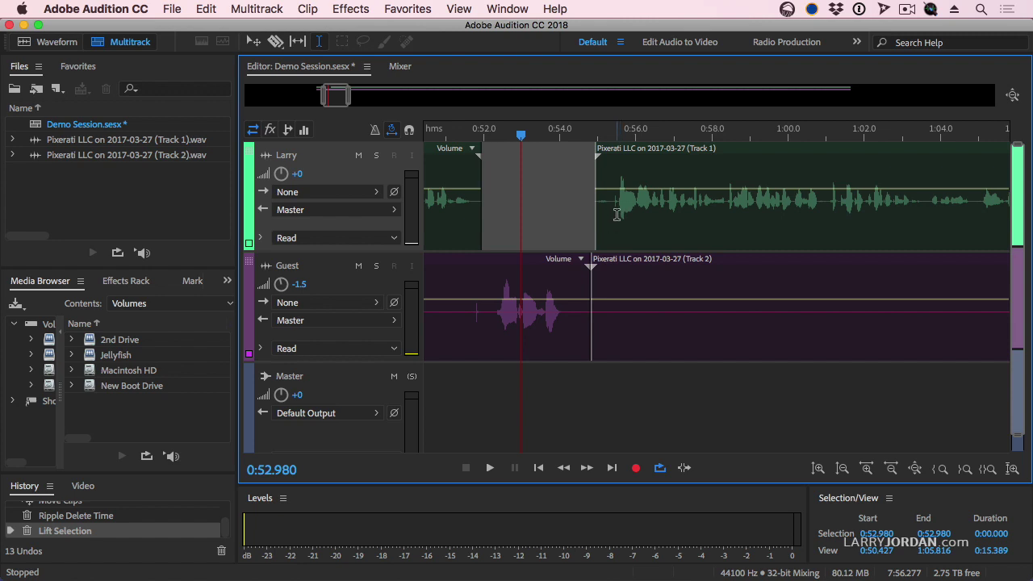
Trim the start of Larry's clip resuming near 0:55.9 and give it a short fade-in.
drag(598, 231, 620, 235)
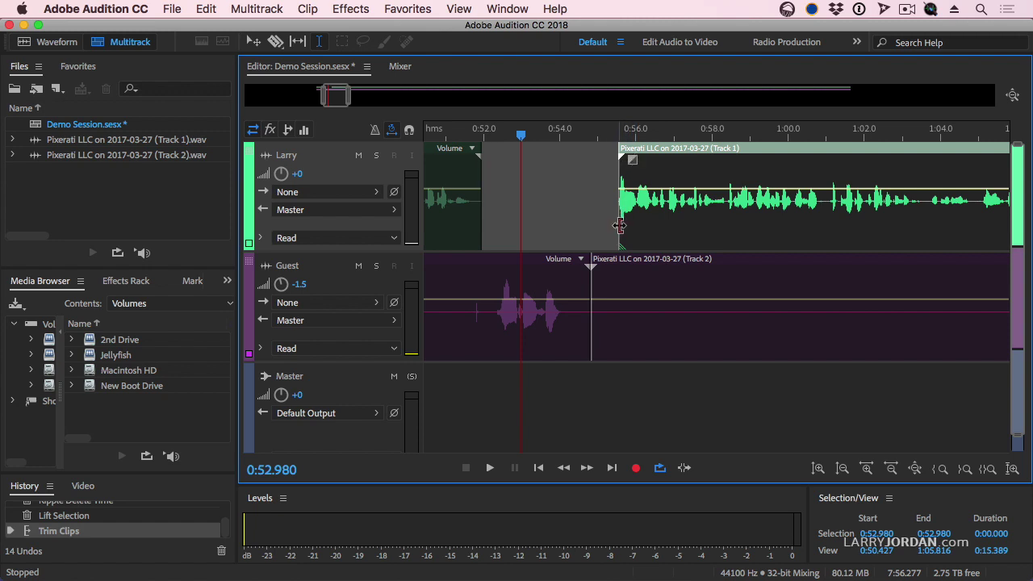
mouse_move(632, 160)
mouse_down()
mouse_move(636, 170)
mouse_move(621, 160)
mouse_up()
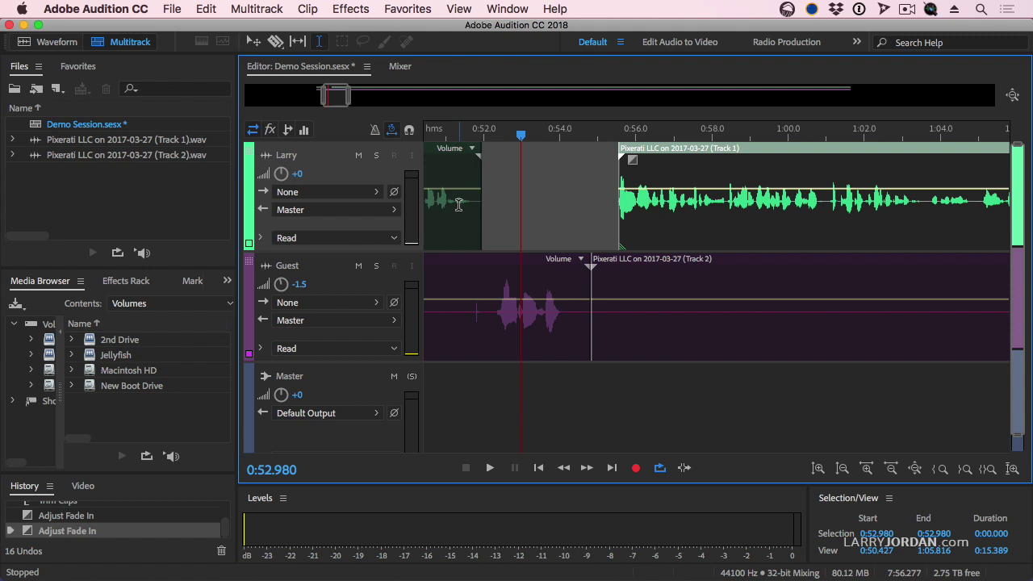
click(564, 191)
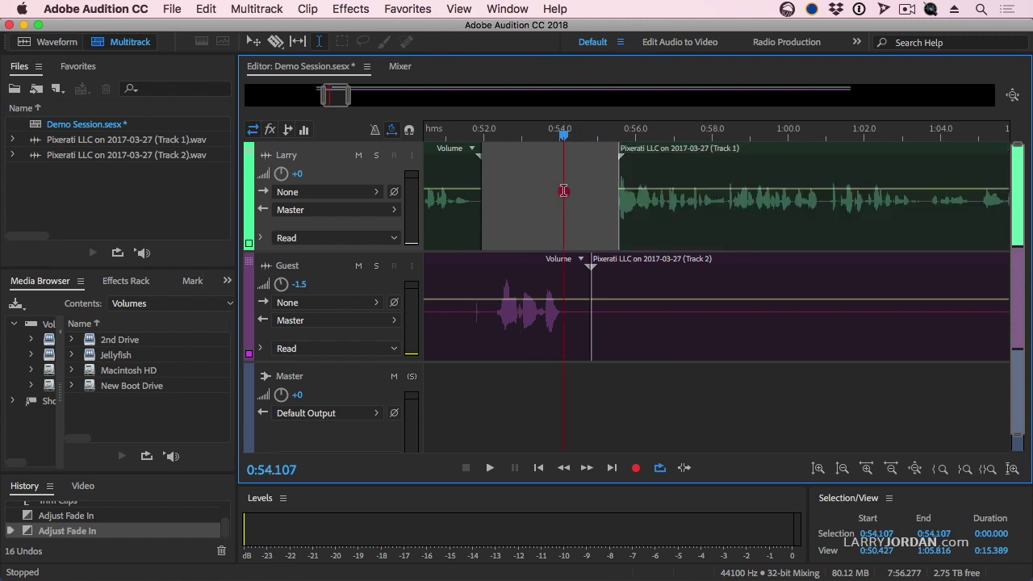